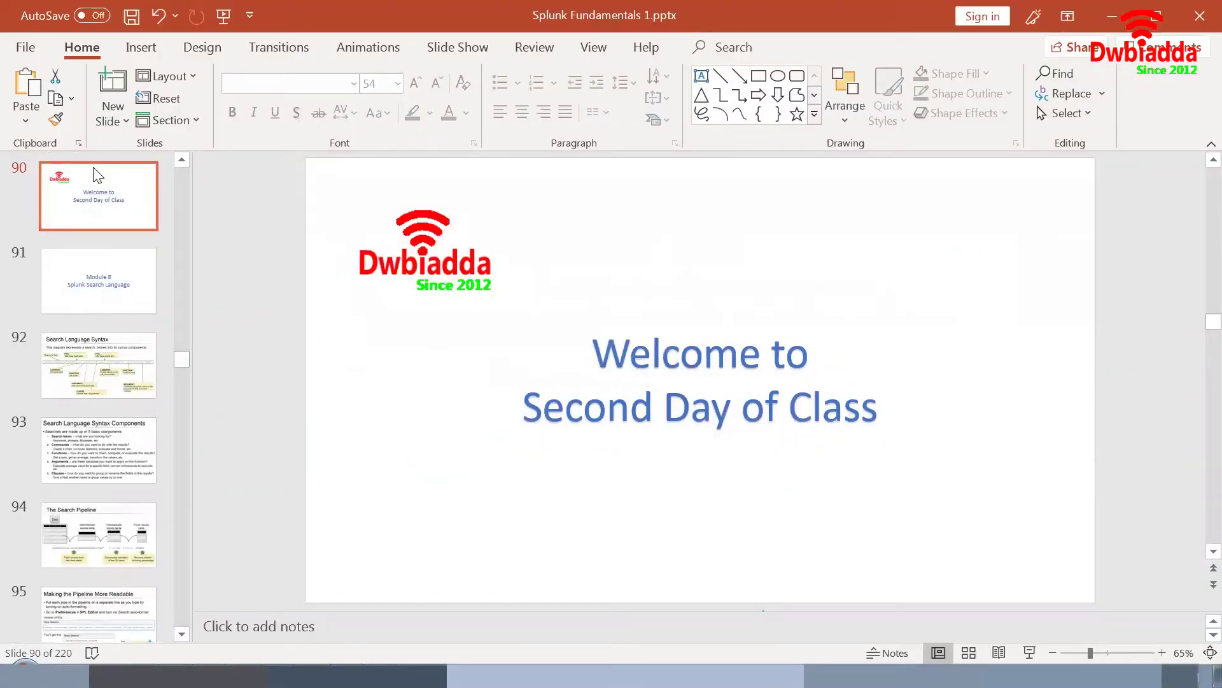
Go from the Splunk Search Language module slide to slide 93, Search Language Syntax Components.
click(88, 262)
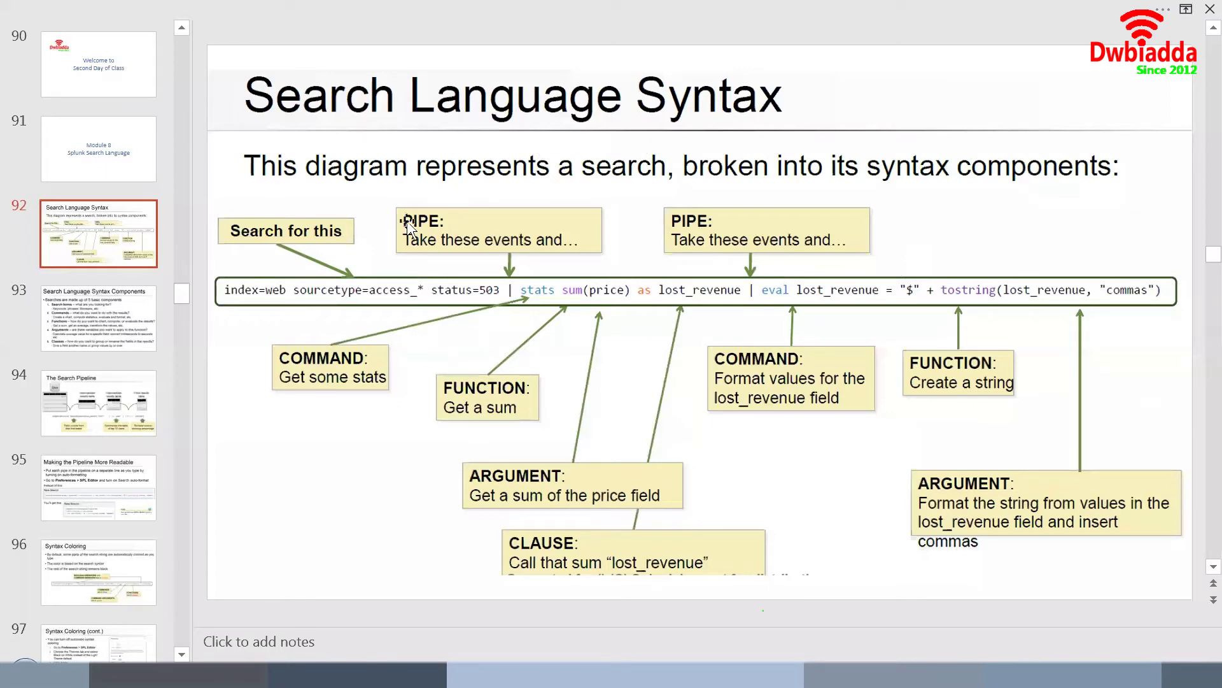
click(115, 335)
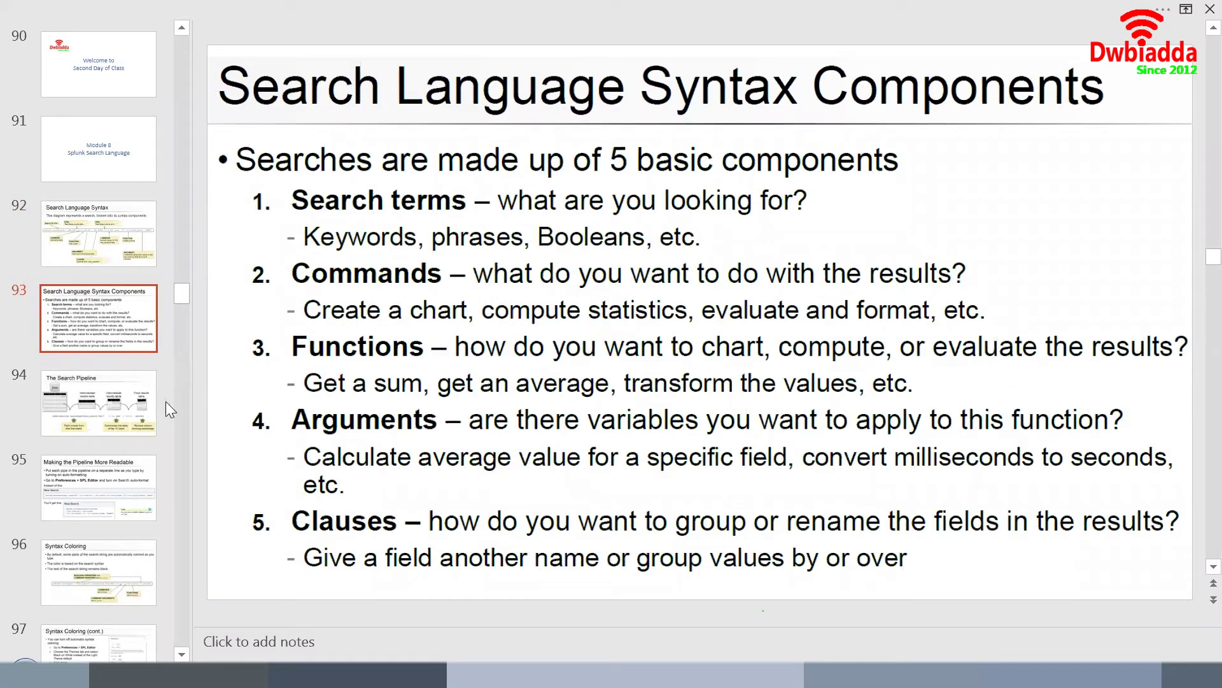
Mark the results table red on The Search Pipeline slide, reach slide 95, then switch to the browser.
click(135, 407)
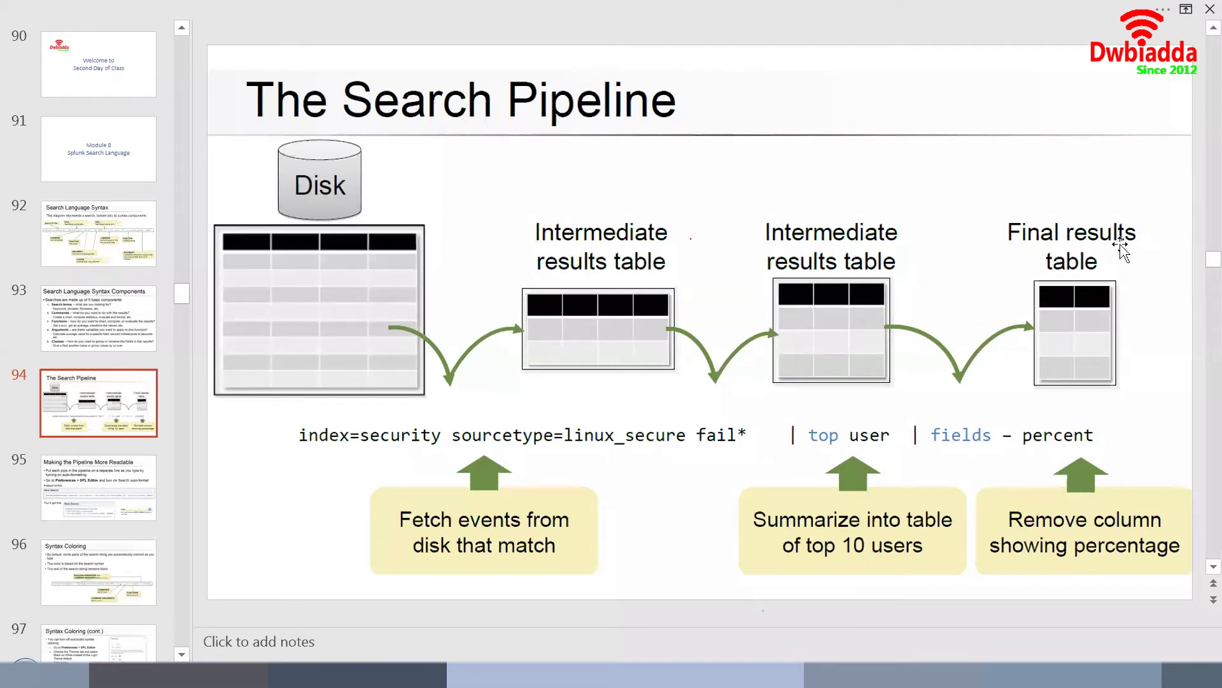
drag(1076, 473, 1012, 94)
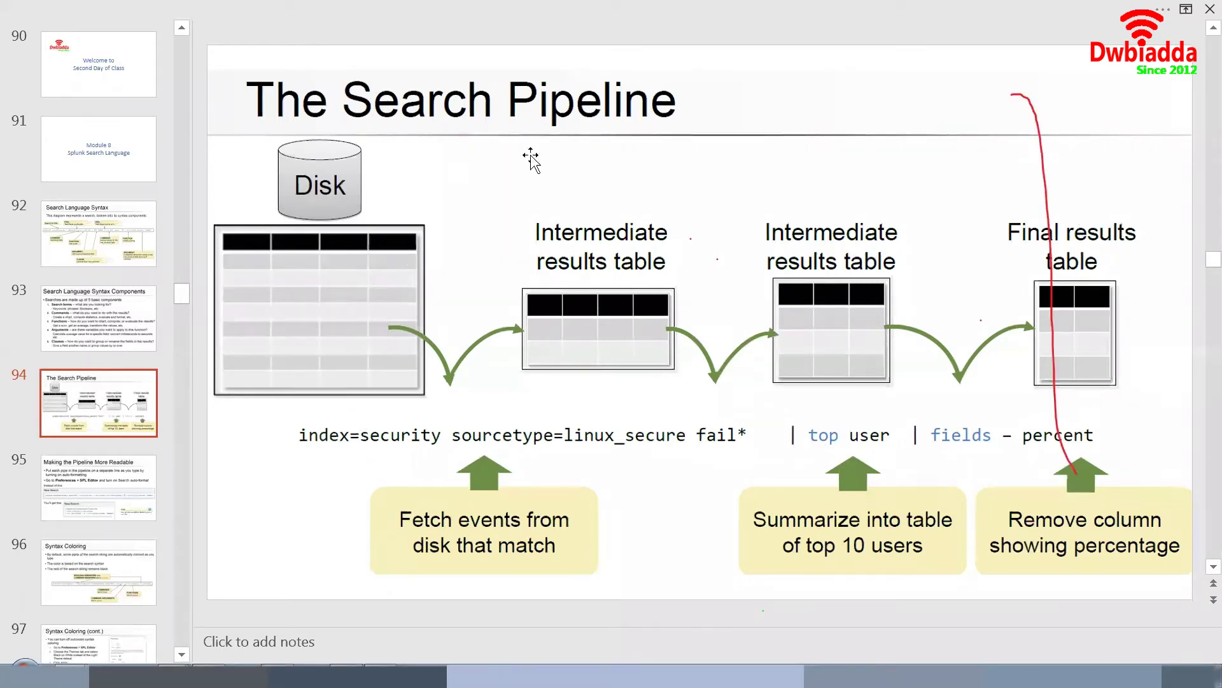
click(80, 505)
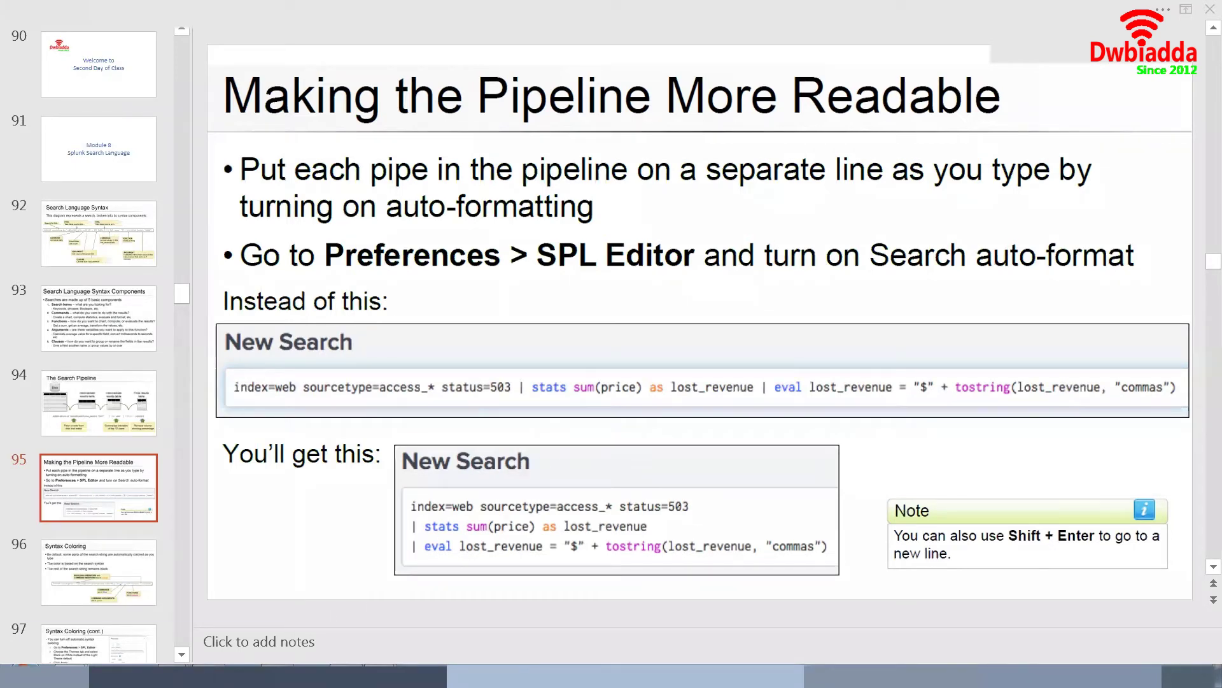
key(alt+Tab)
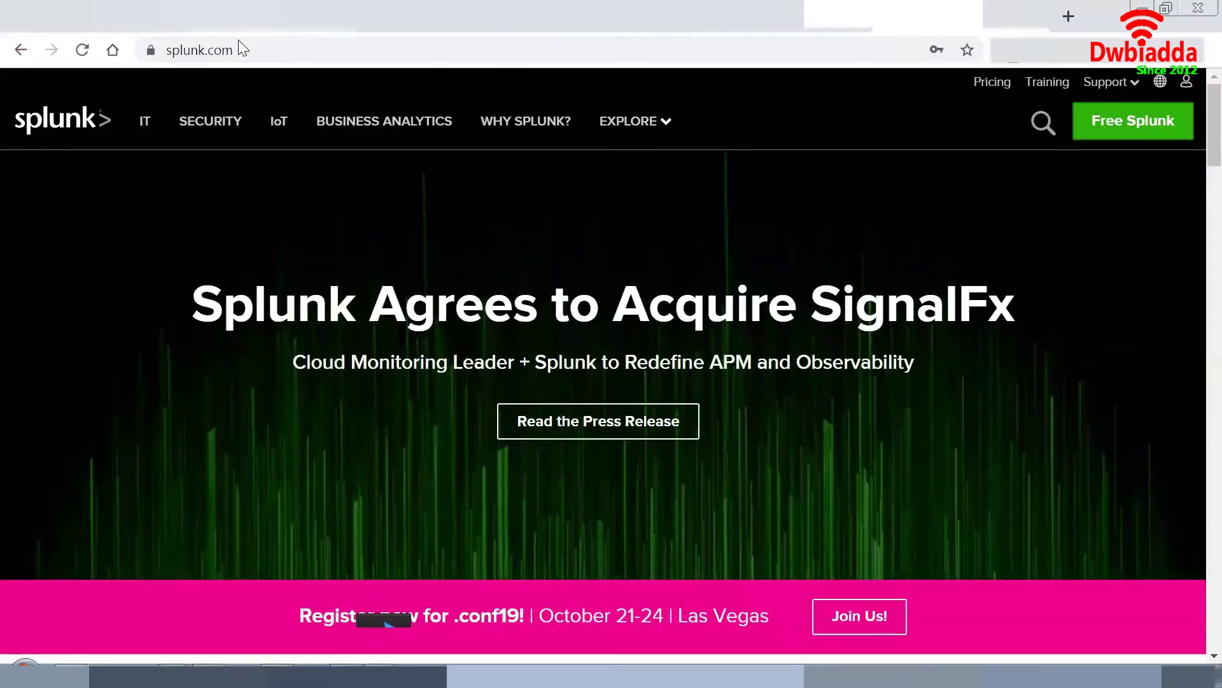
From the localhost Splunk tab, return to the launcher, open Search & Reporting and the user menu.
key(ctrl+shift+Tab)
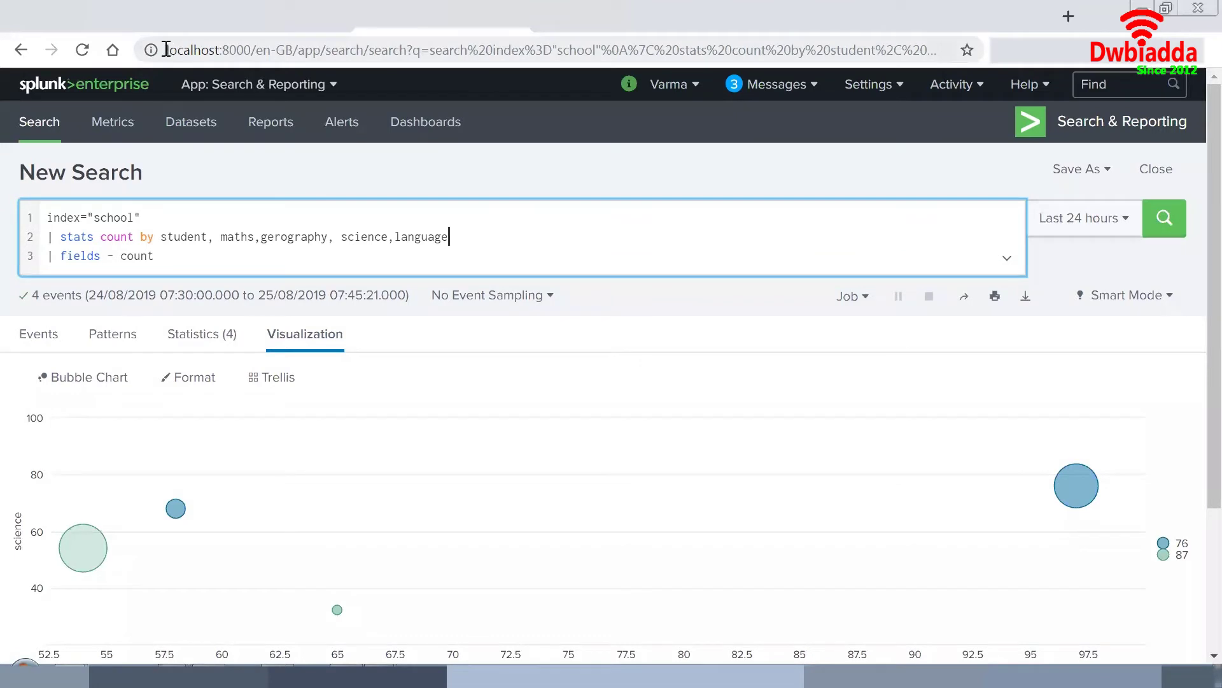
drag(166, 49, 216, 46)
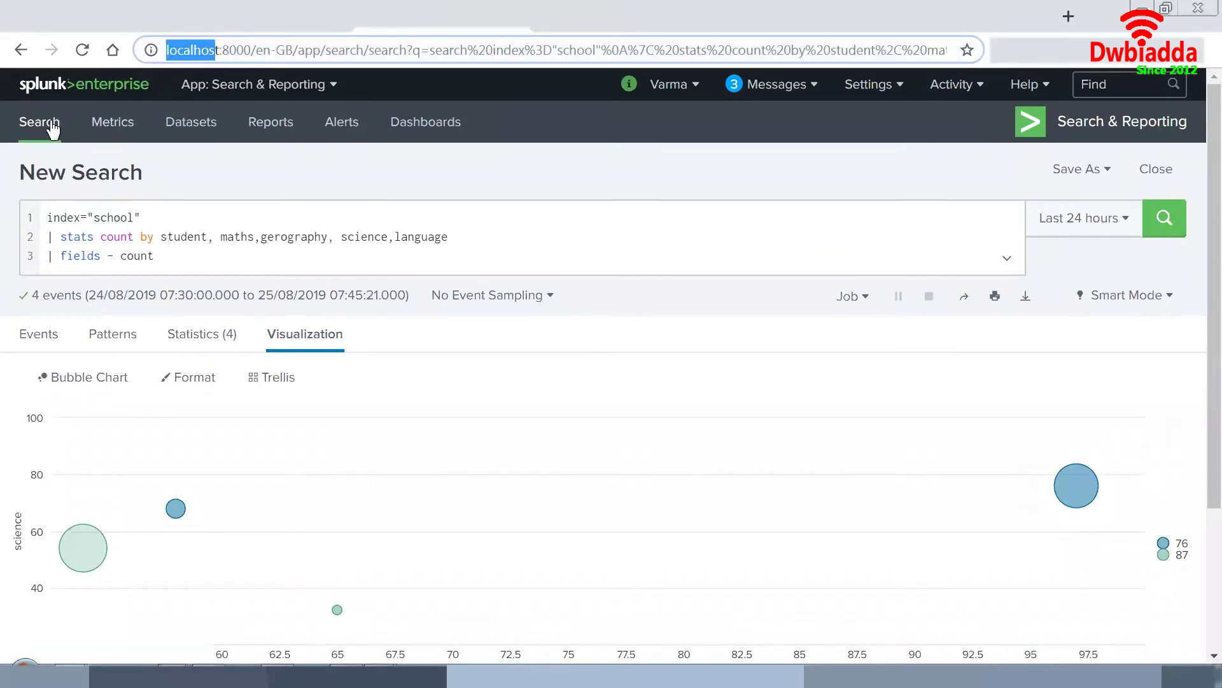
click(67, 87)
click(67, 87)
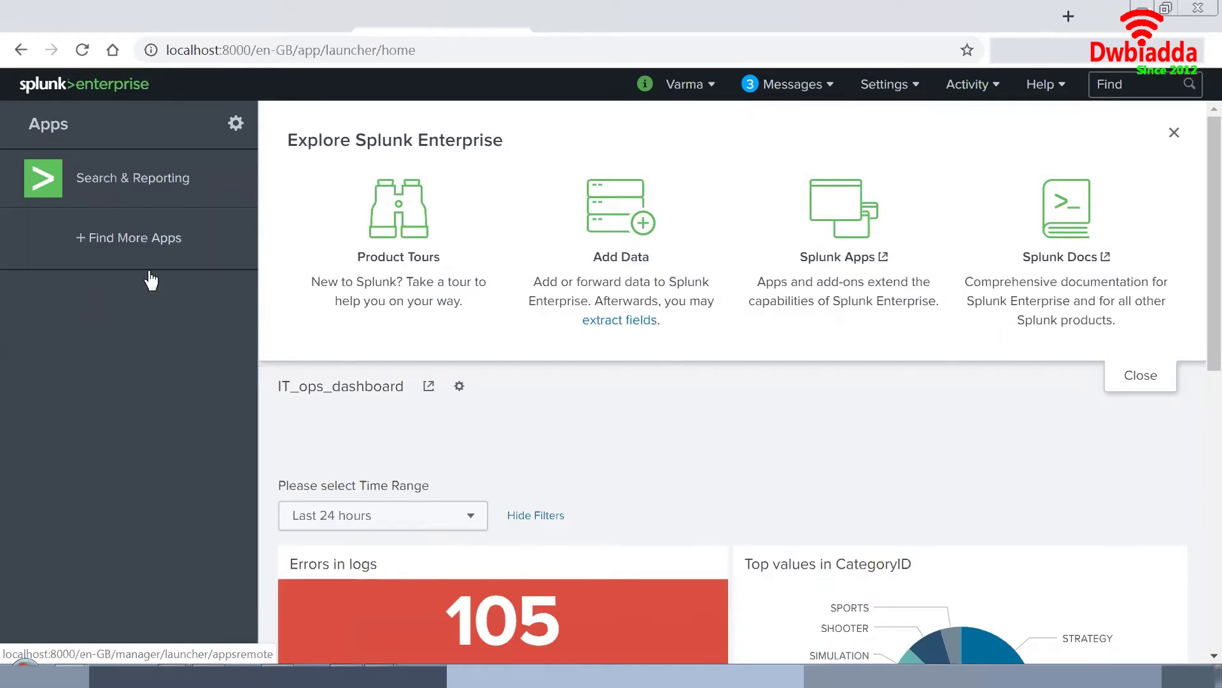
click(136, 185)
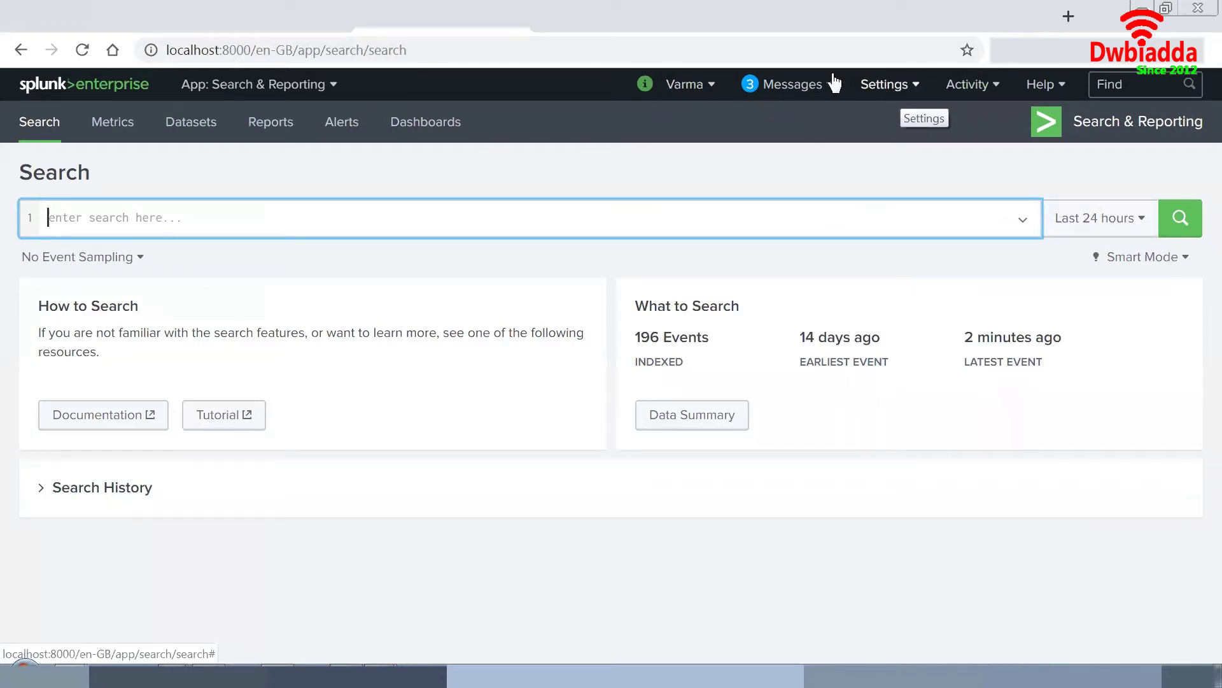
click(680, 90)
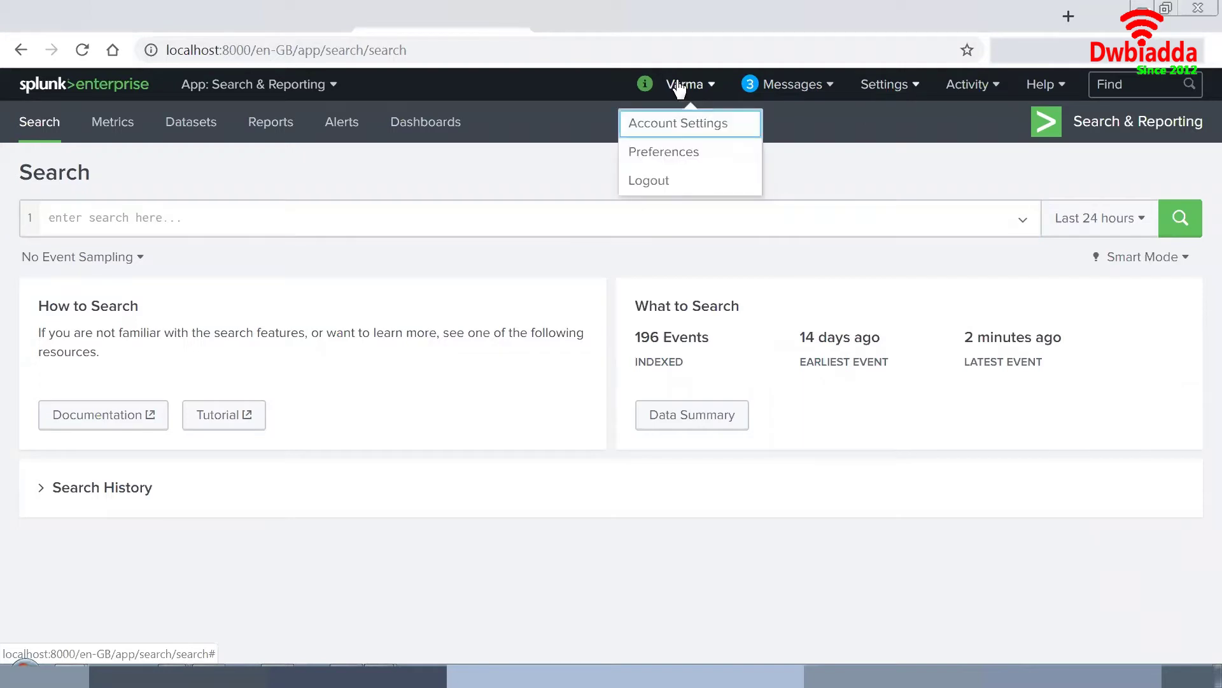
Review Global preferences, keeping the time zone at GMT+05:30, then view the SPL Editor settings.
click(638, 160)
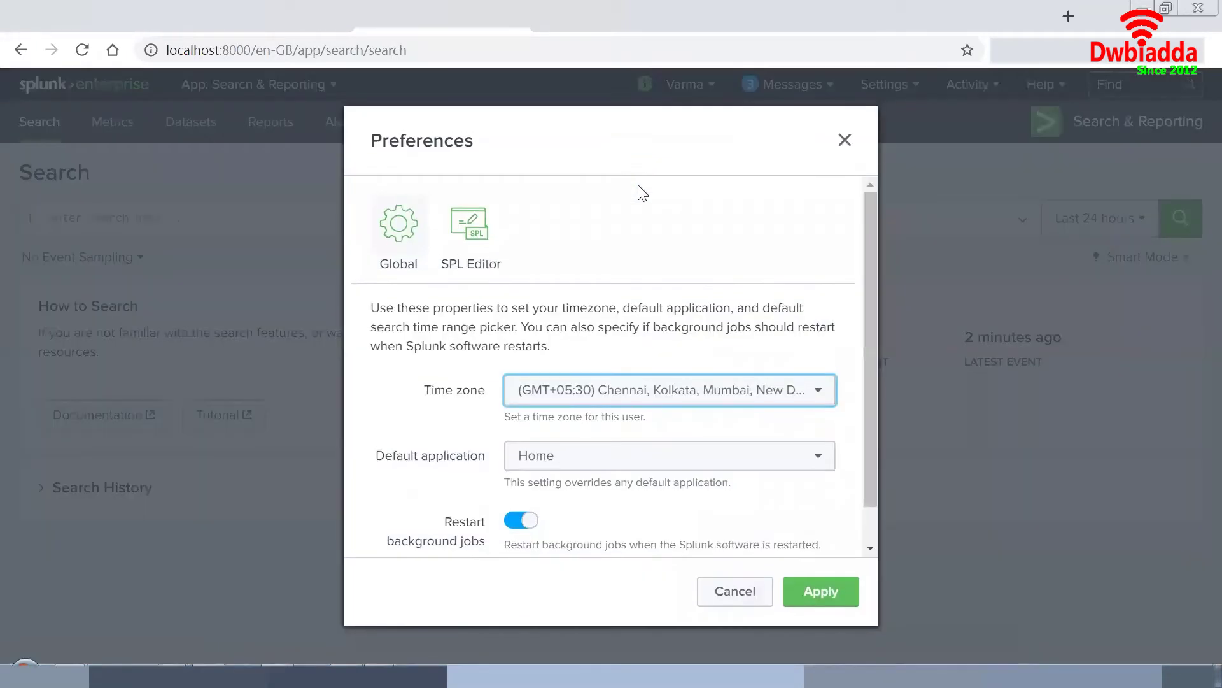
drag(869, 275, 853, 305)
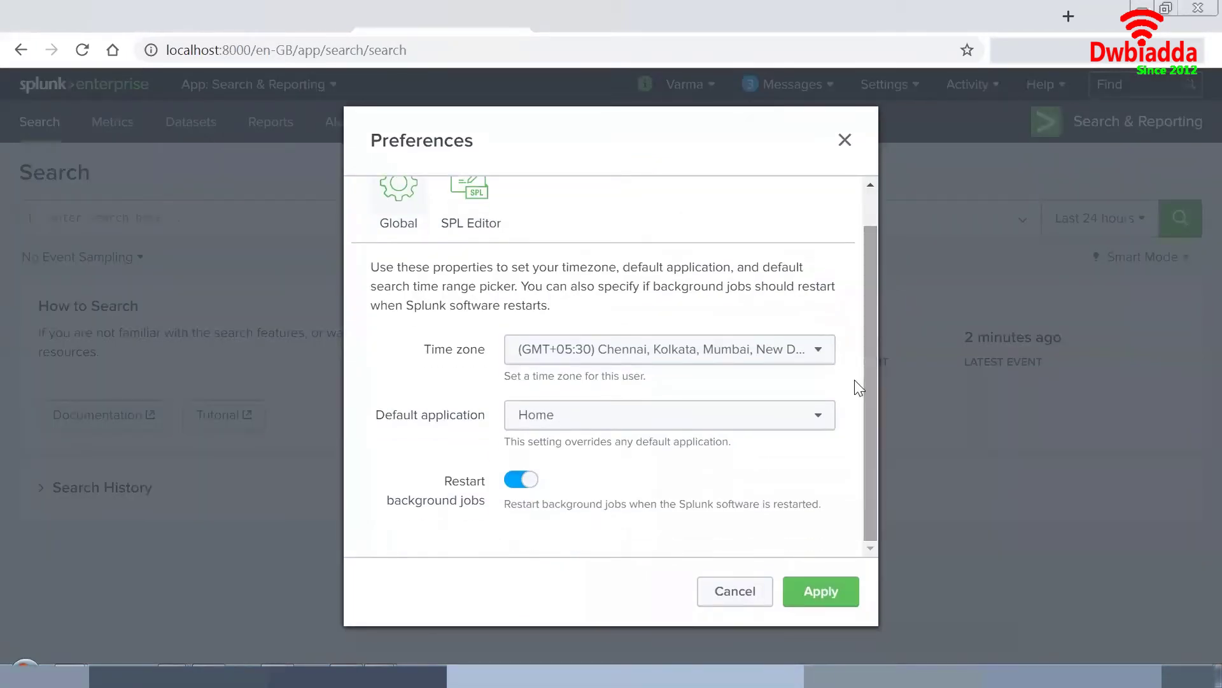
click(589, 357)
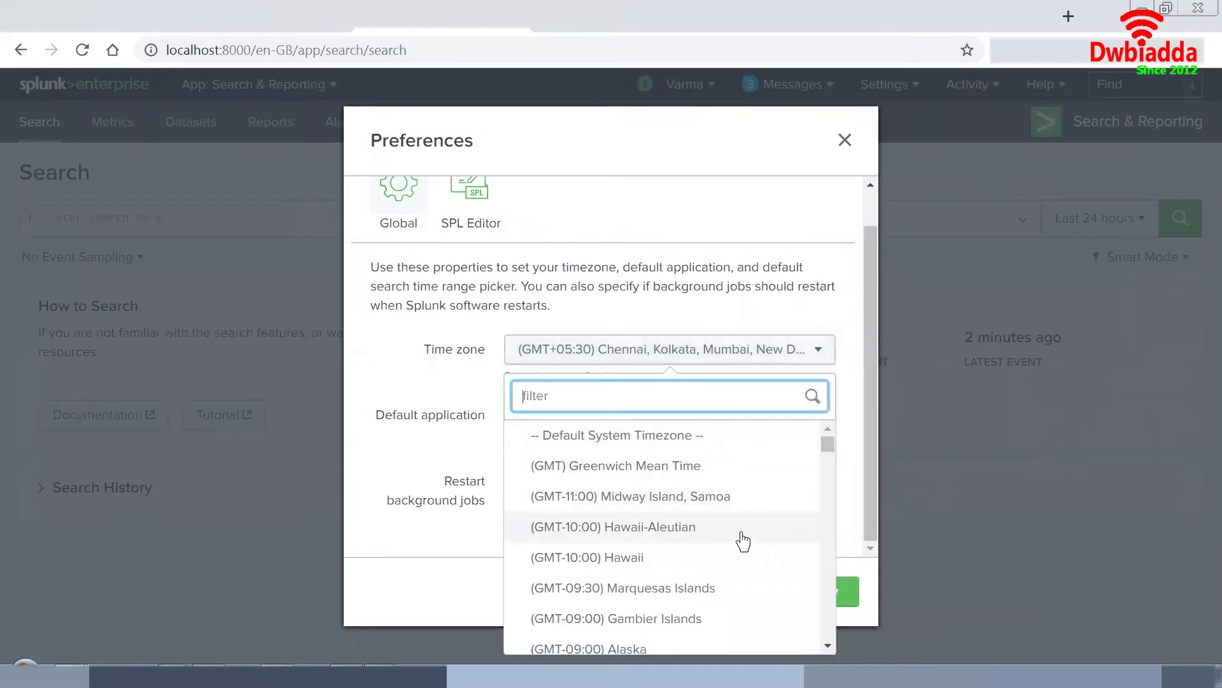
click(686, 321)
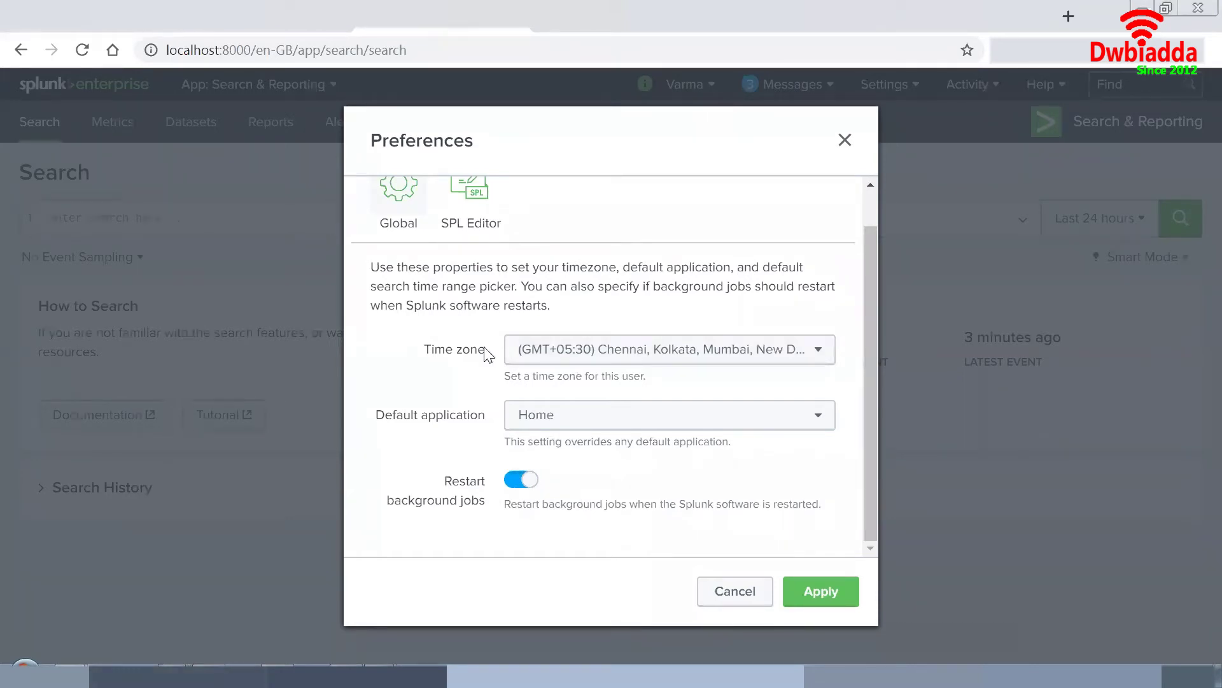
click(472, 214)
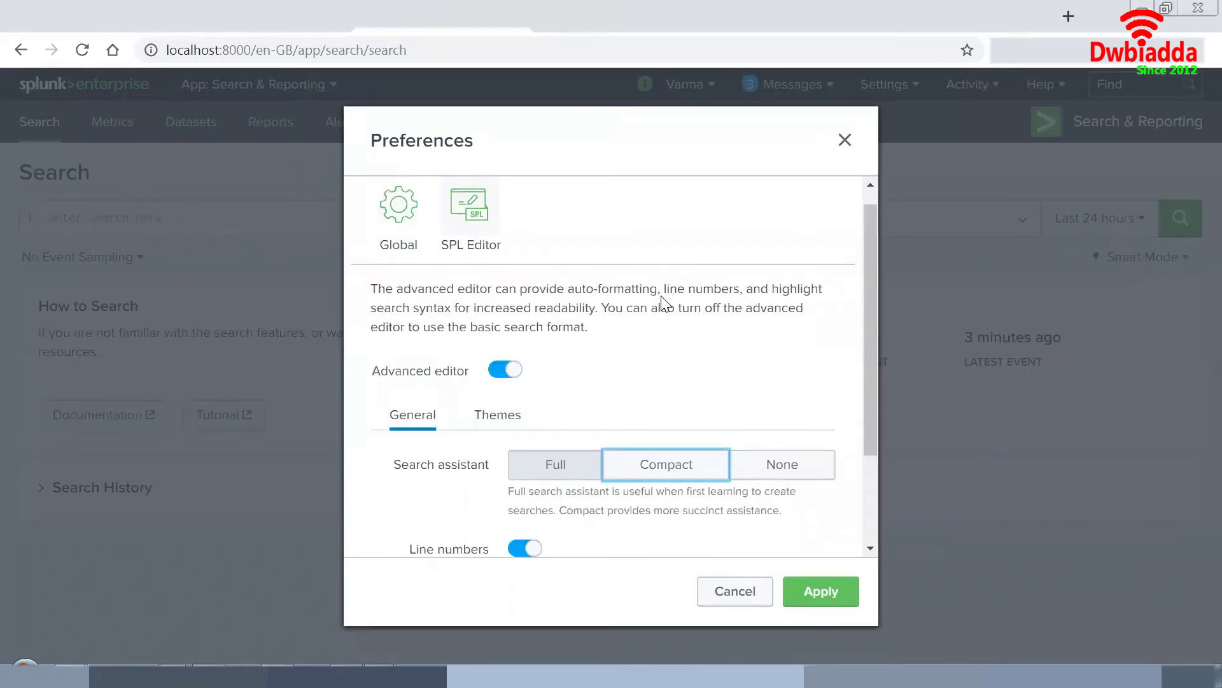
Set the search assistant to Full and show the search bar theme options.
scroll(662, 303, down, 2)
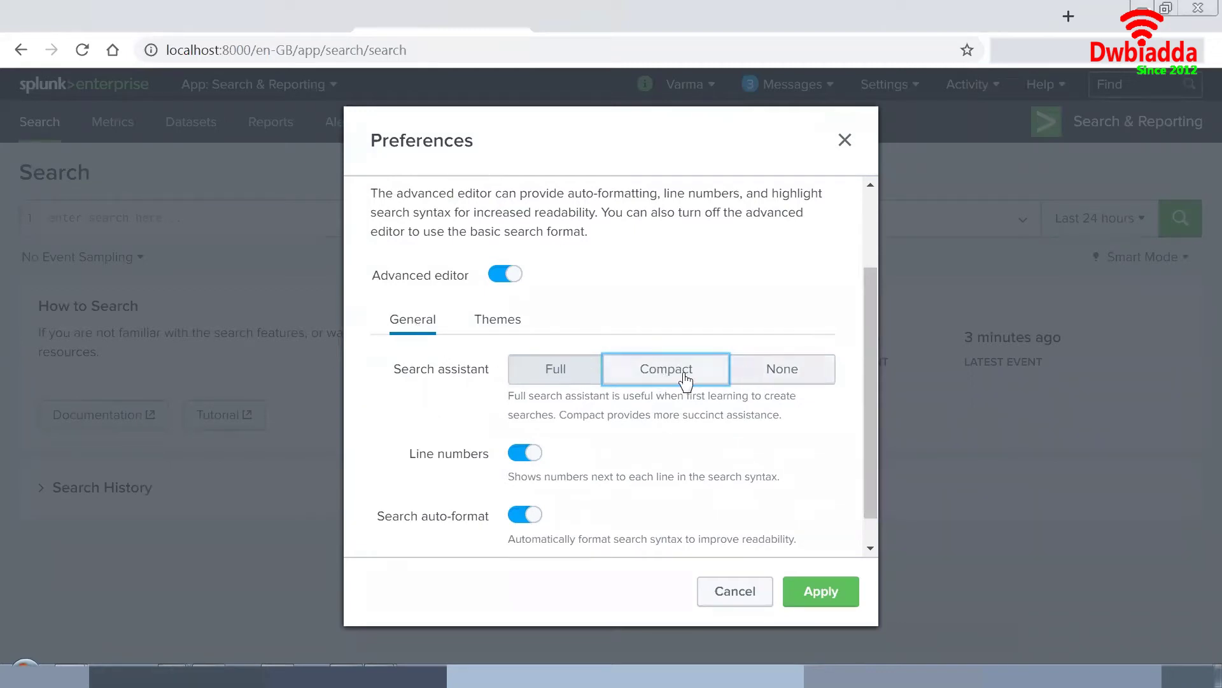
click(576, 379)
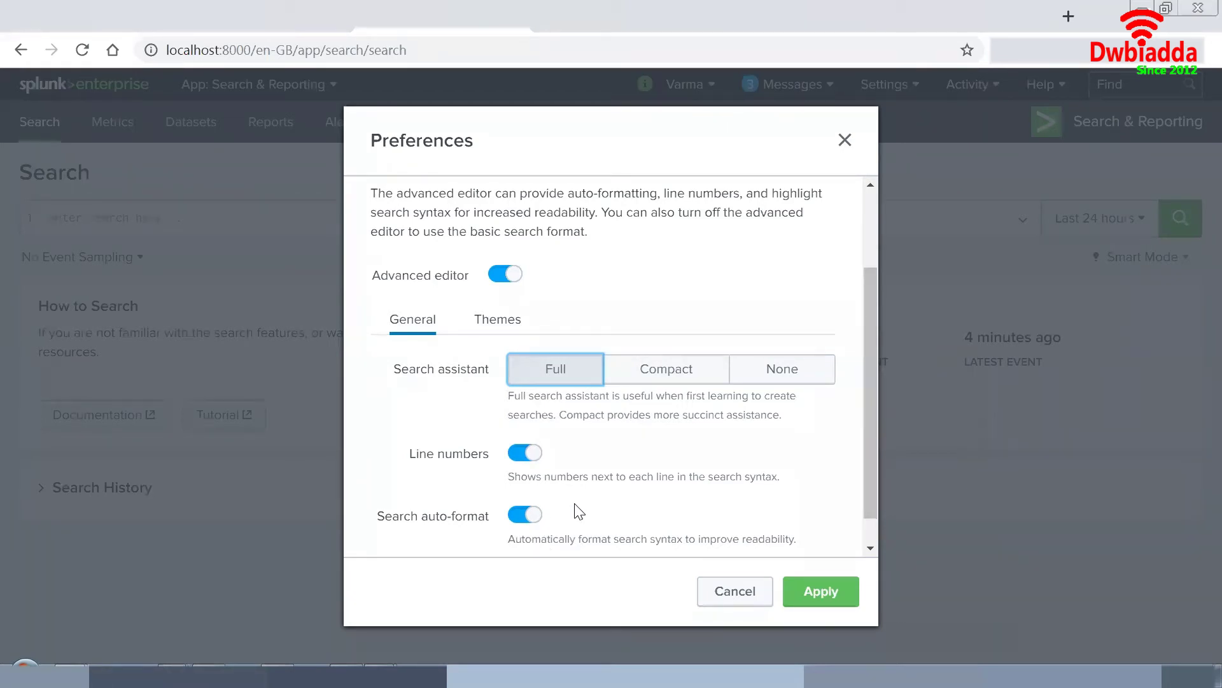
click(496, 327)
drag(870, 330, 872, 419)
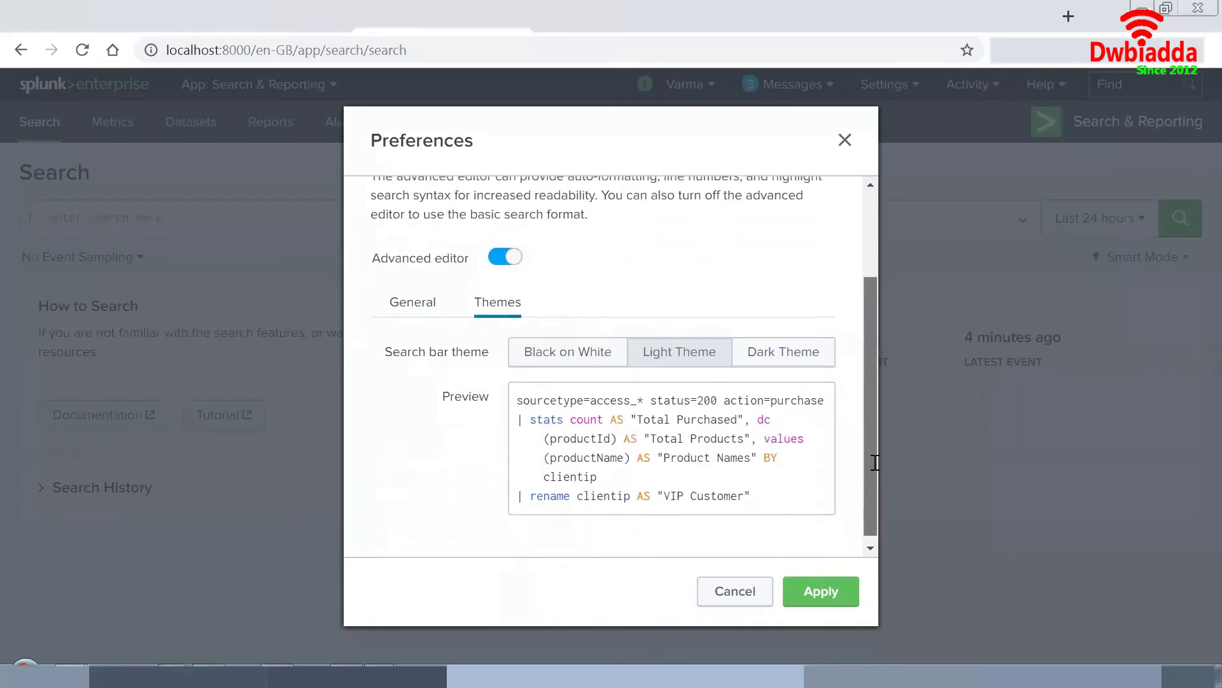
Preview the Black on White, Light and Dark search bar themes, then apply Light Theme.
click(601, 369)
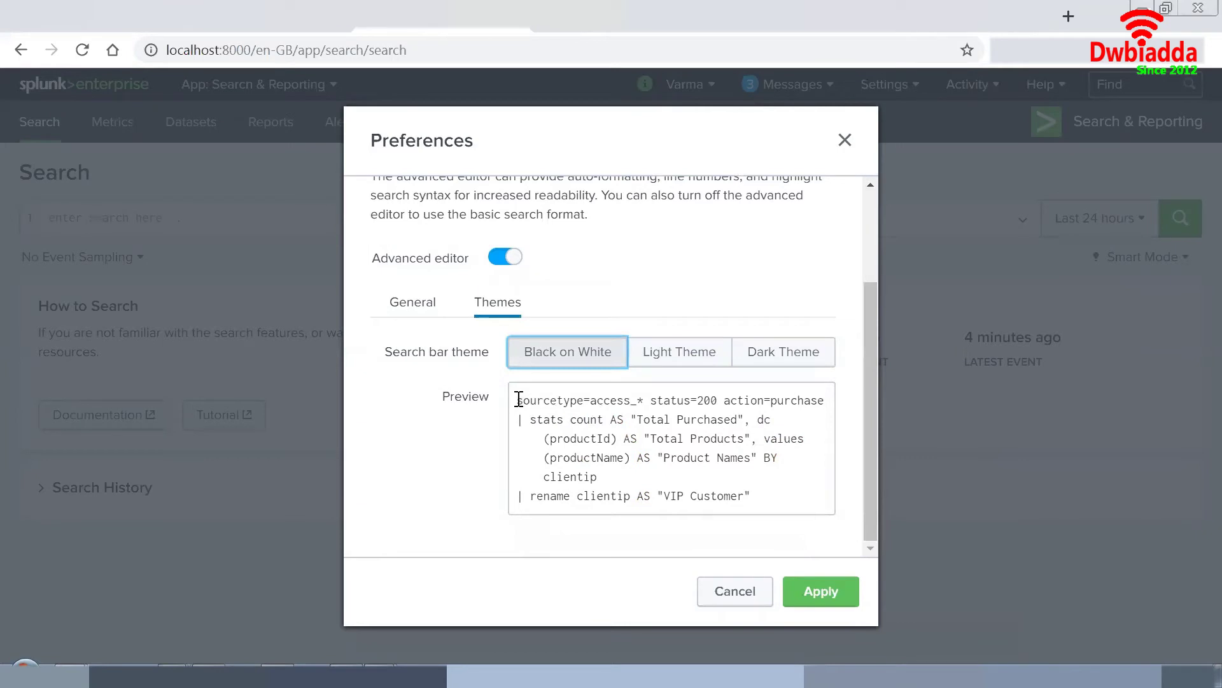
drag(517, 400, 759, 505)
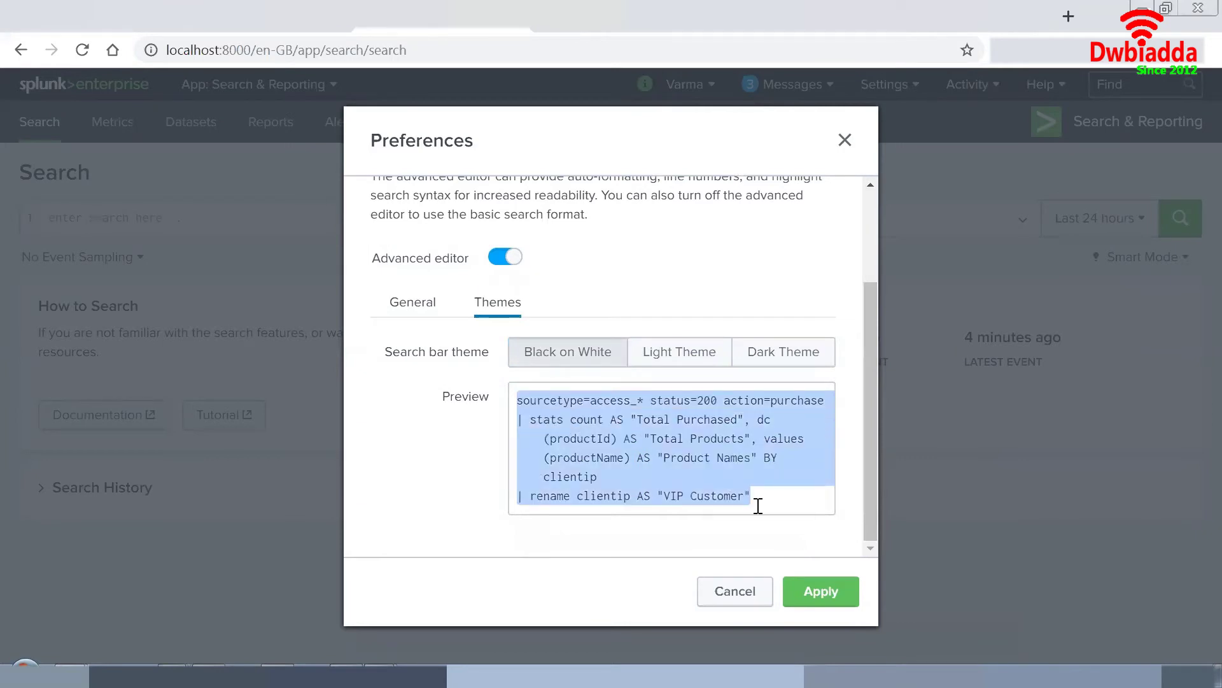
click(701, 363)
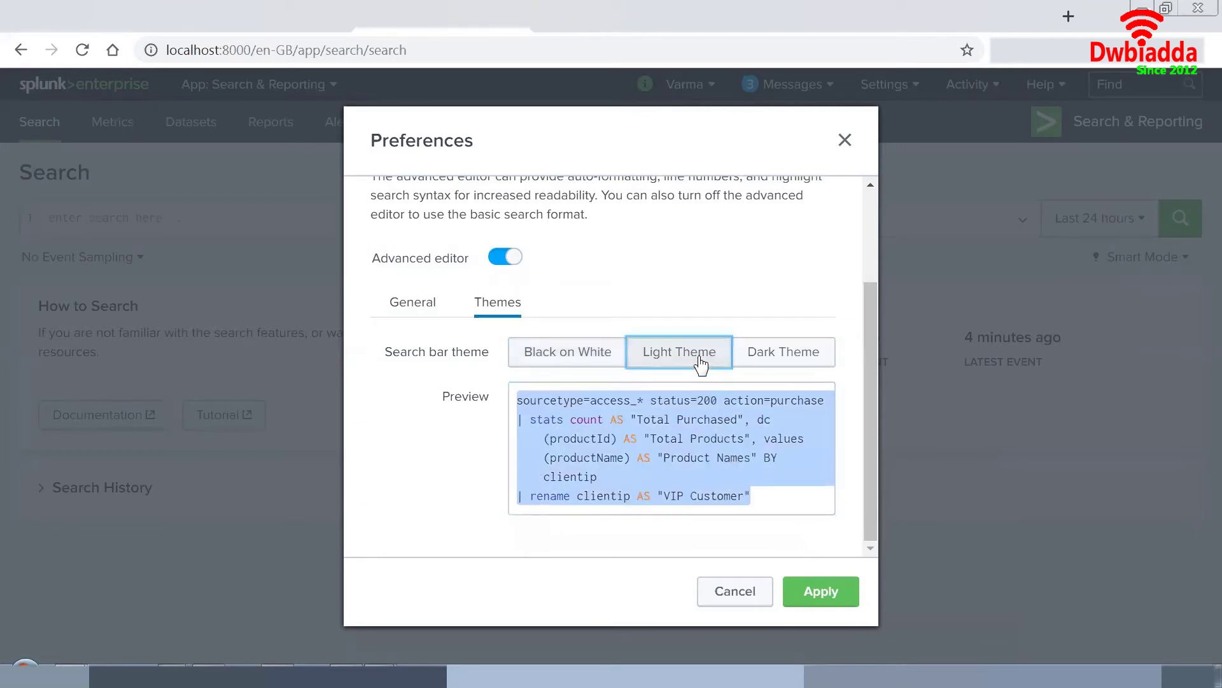
click(563, 421)
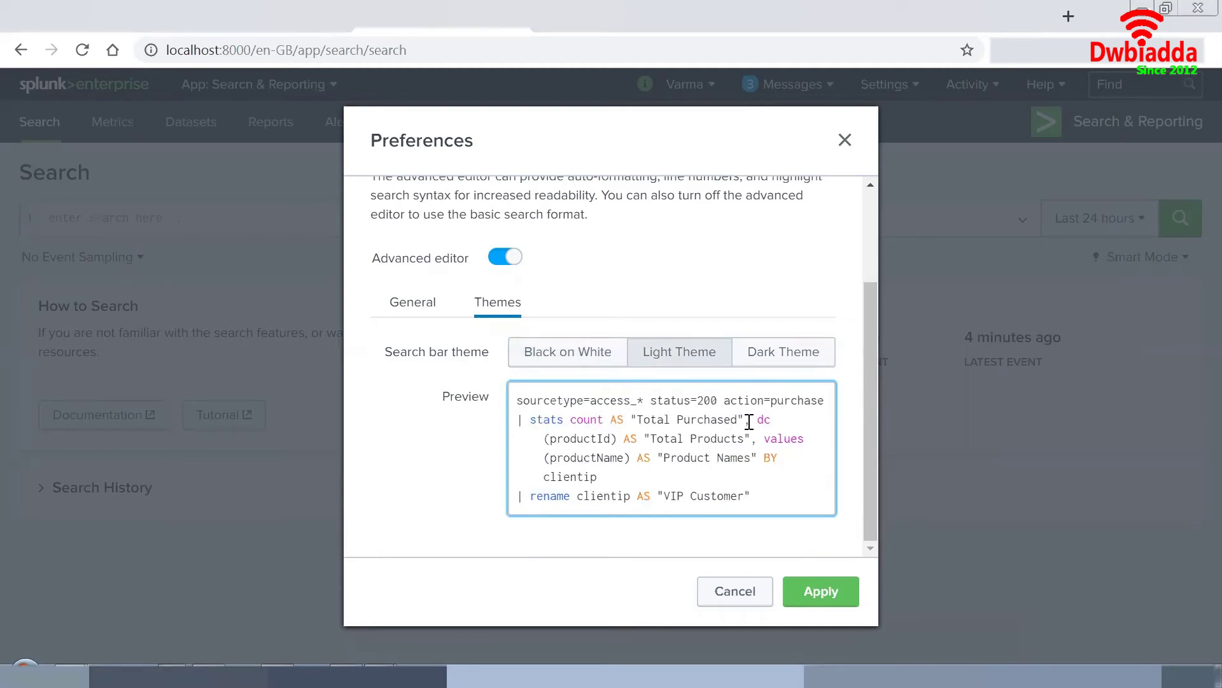
double_click(542, 421)
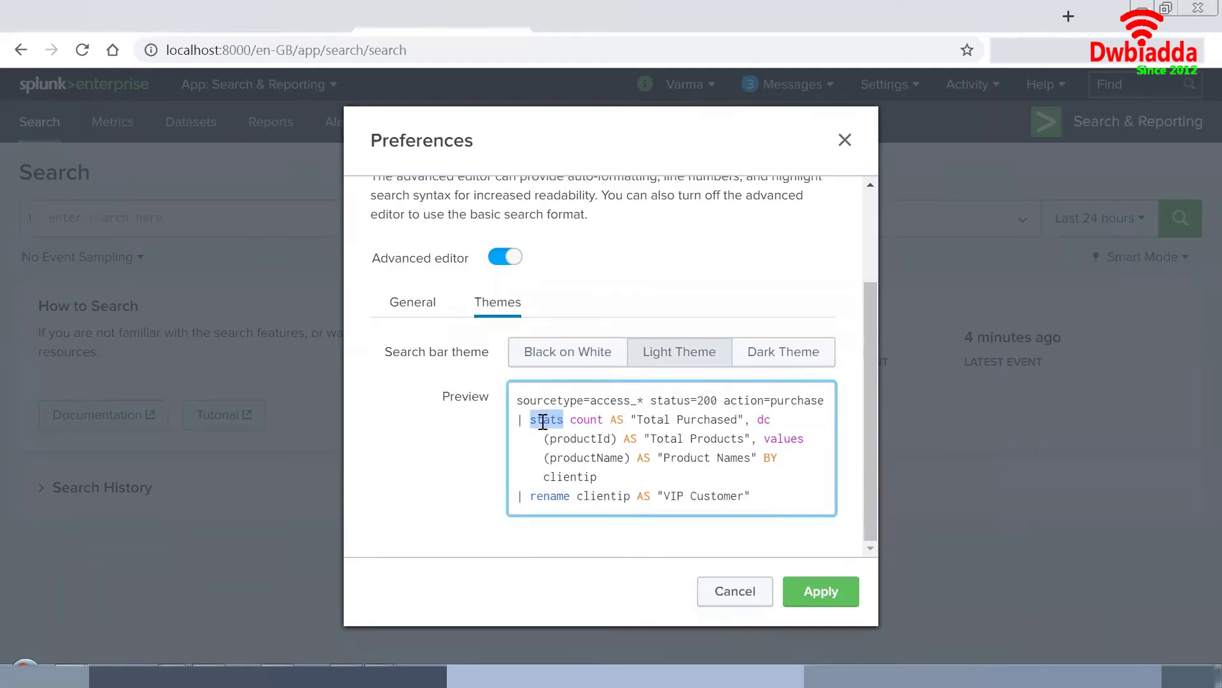
double_click(586, 421)
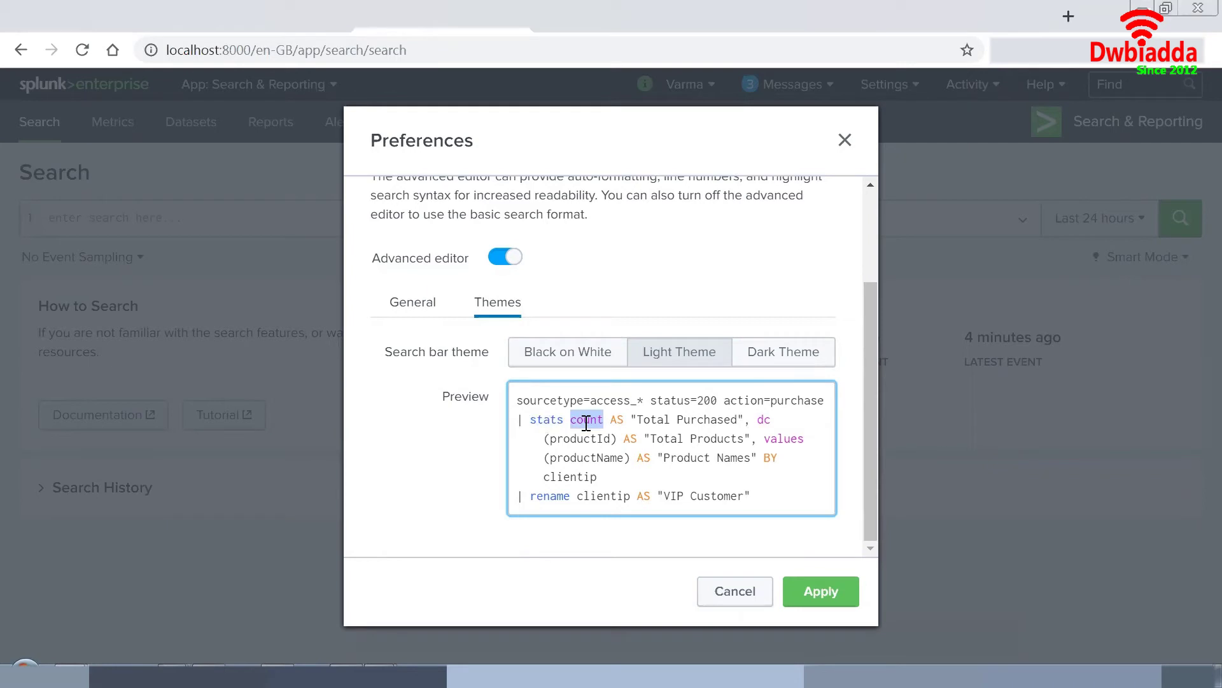
triple_click(616, 421)
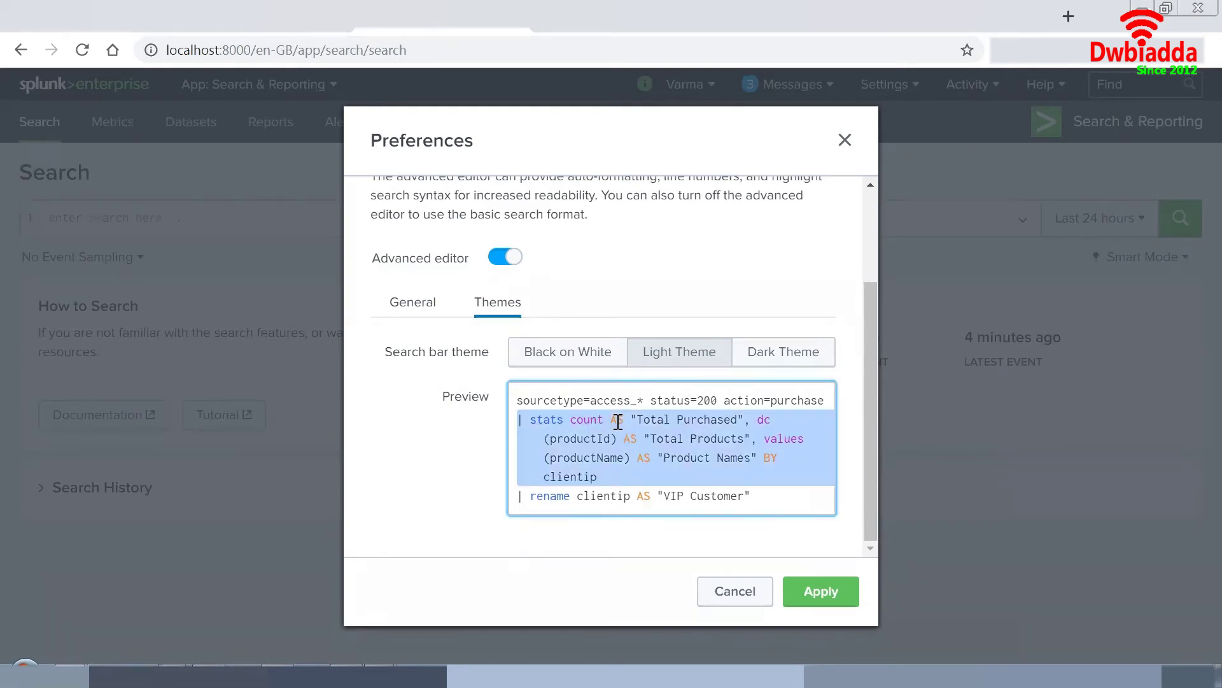
click(651, 444)
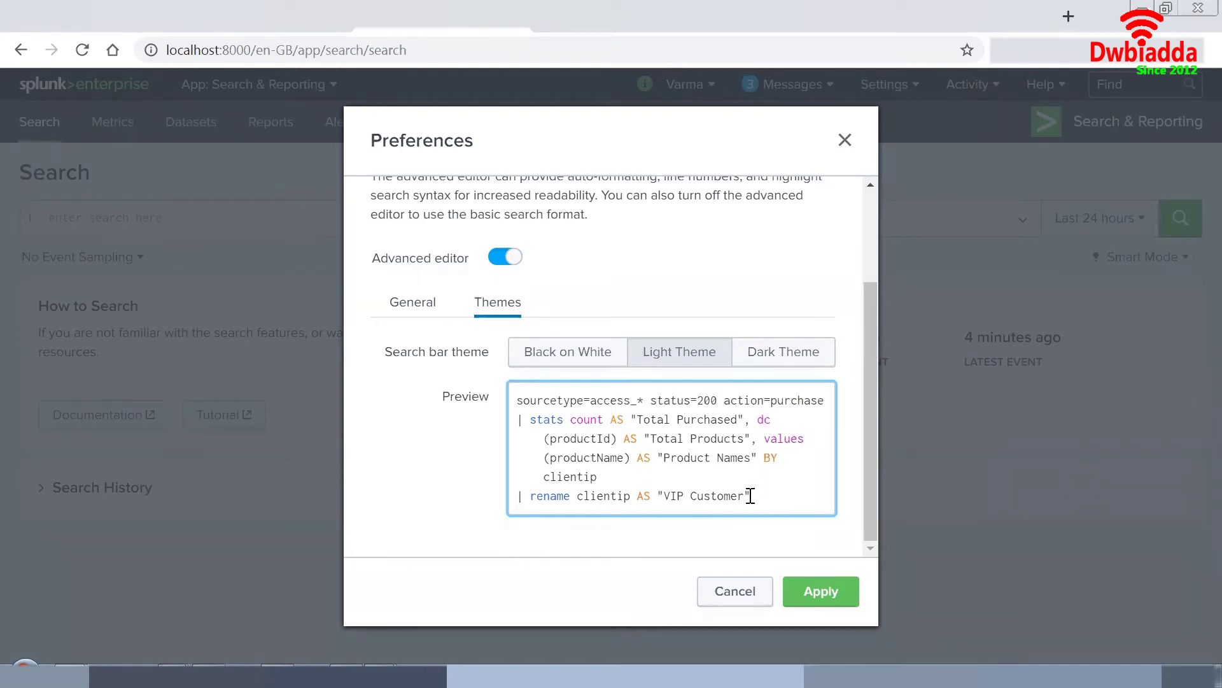
click(781, 365)
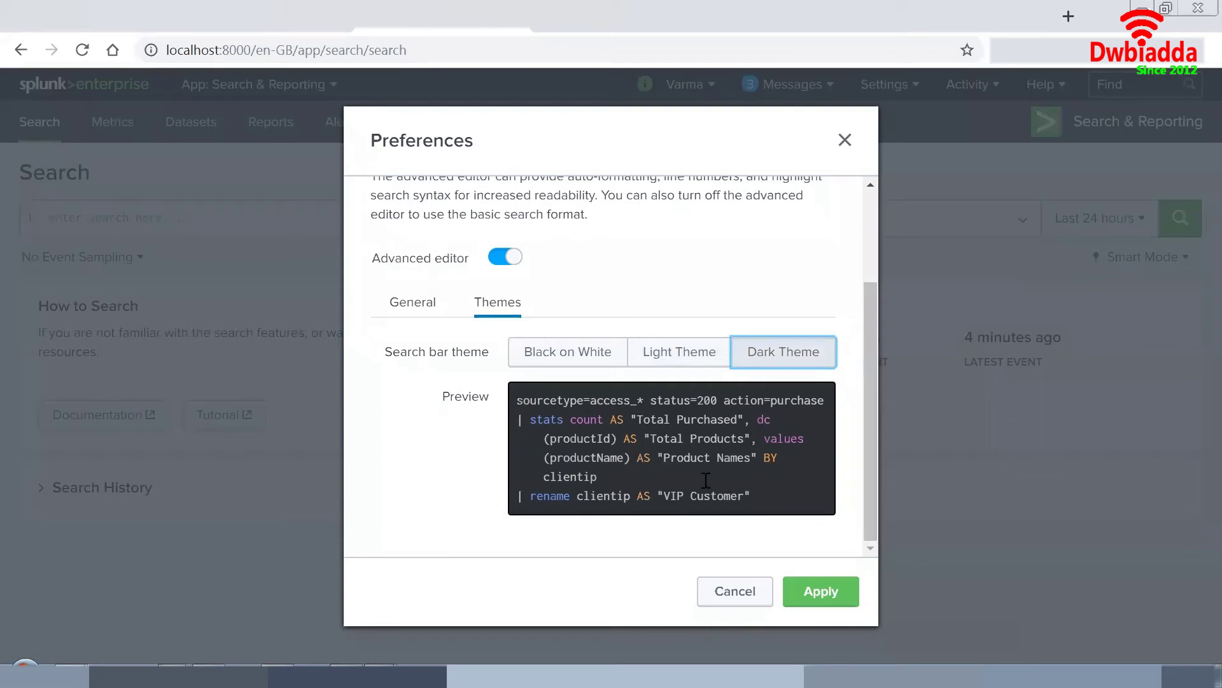
click(678, 368)
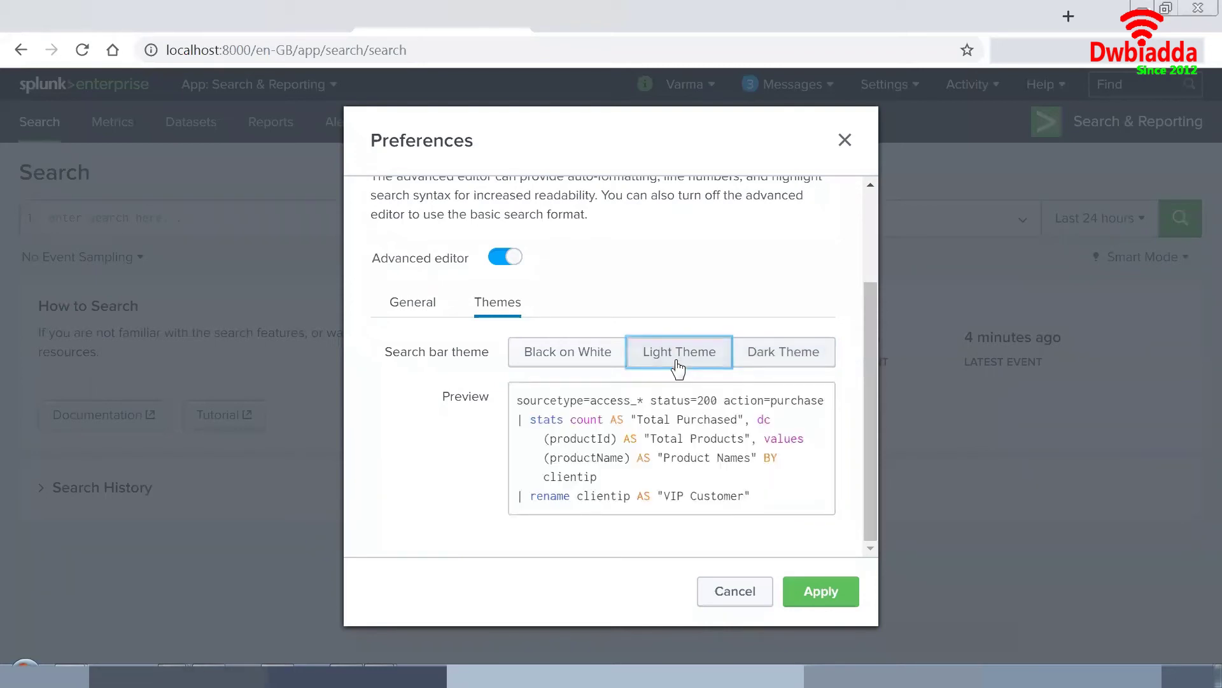
click(815, 590)
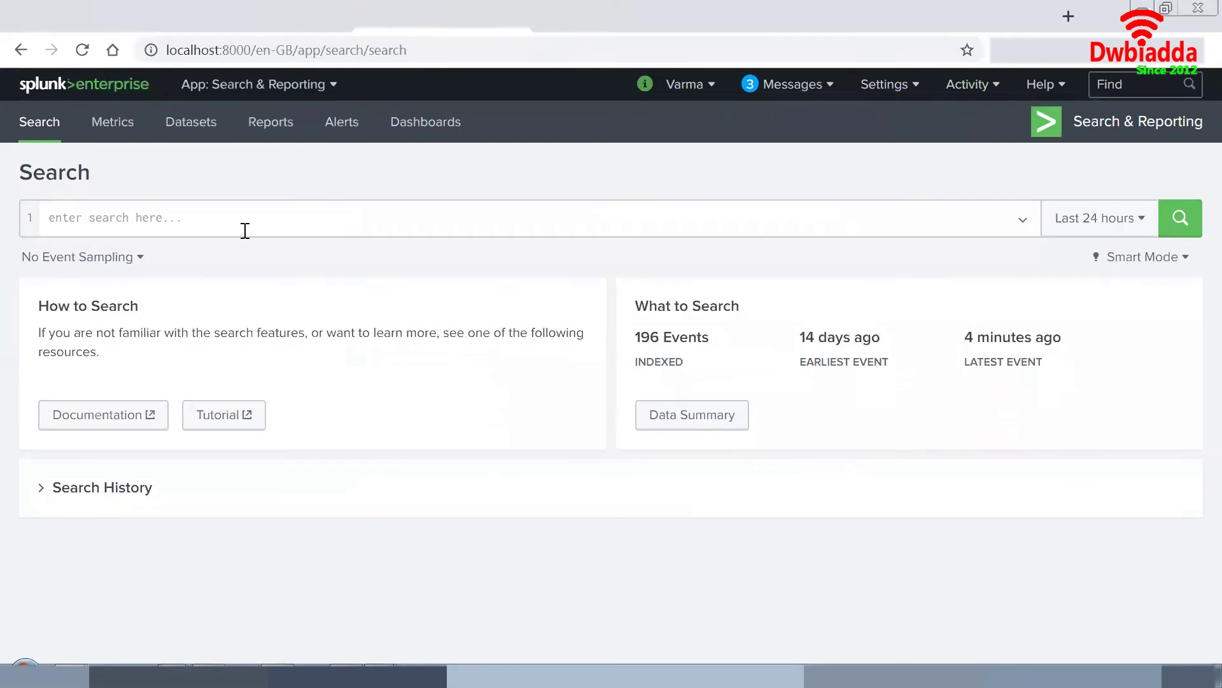
Enter index="web" in the search bar by picking it from the index suggestions.
click(245, 230)
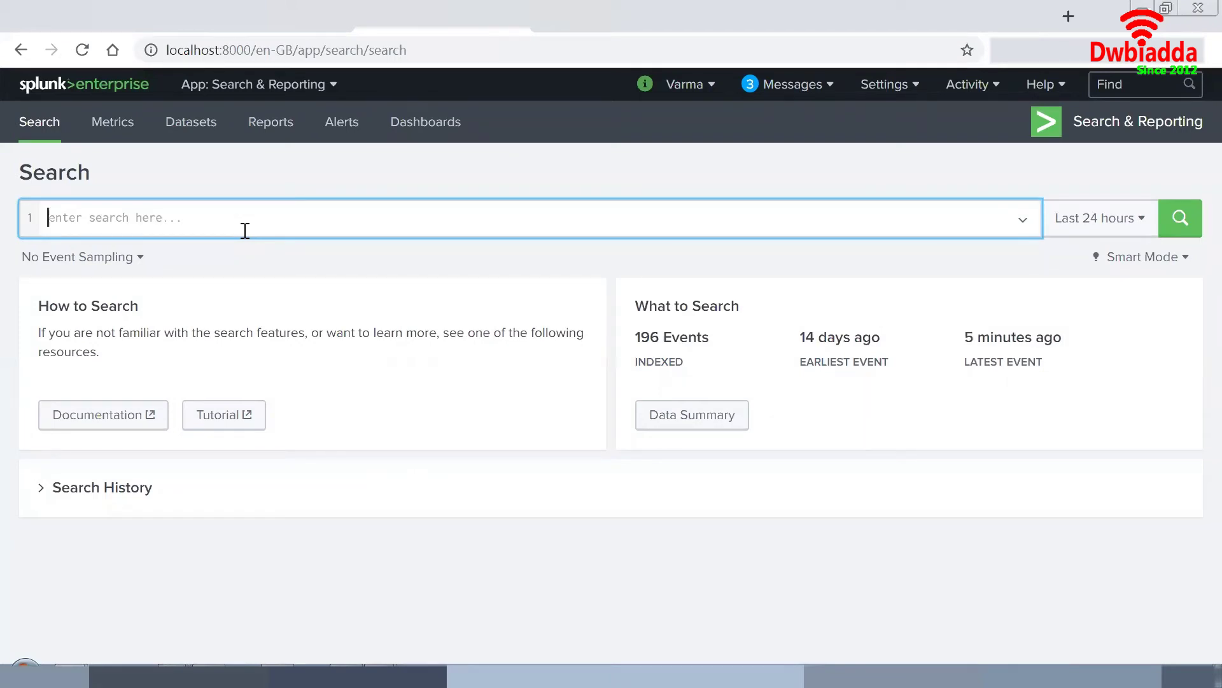
text(index)
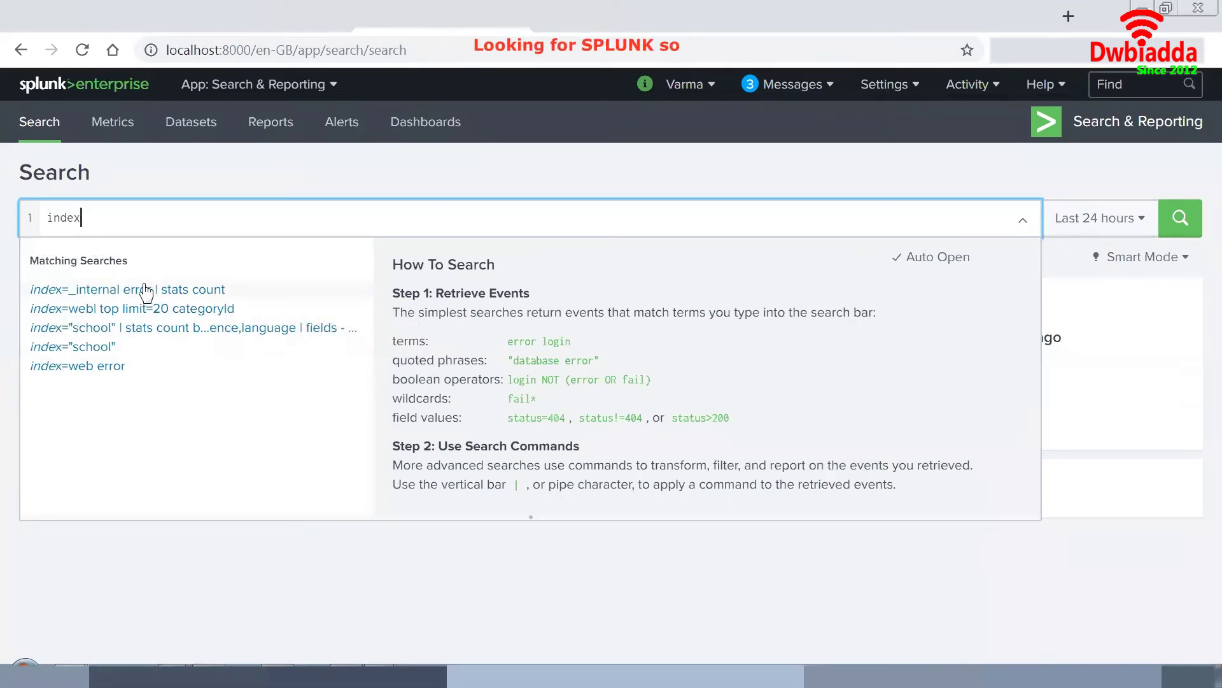
text(=web)
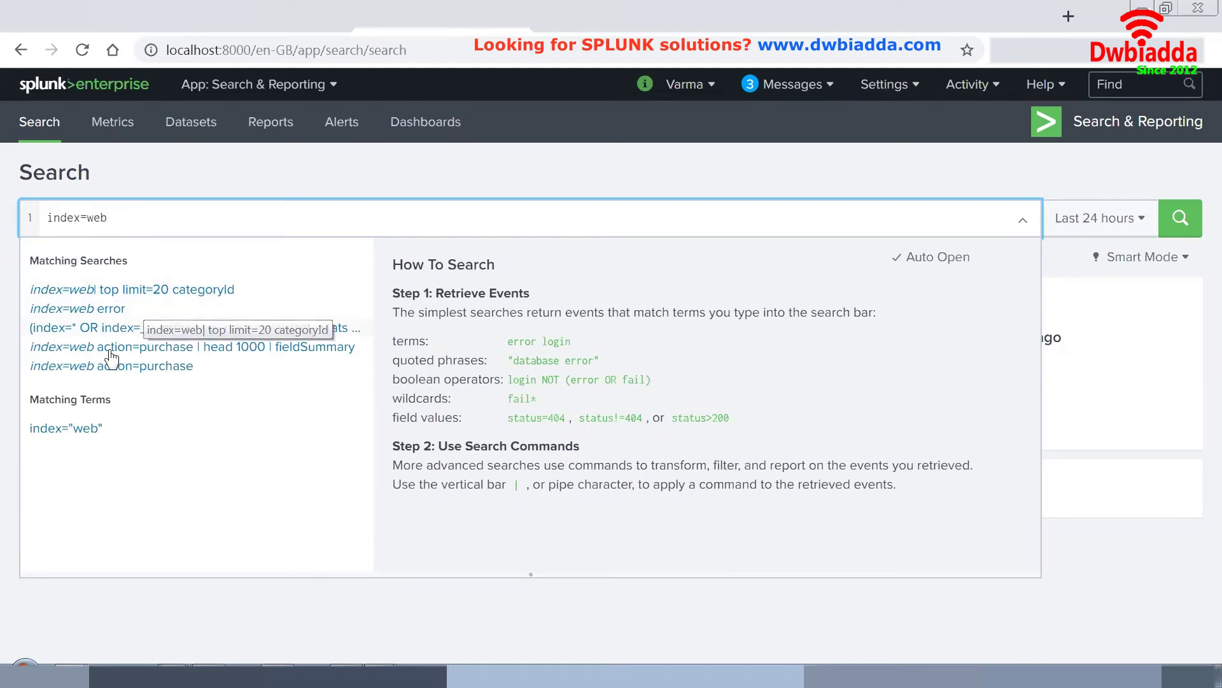
click(71, 429)
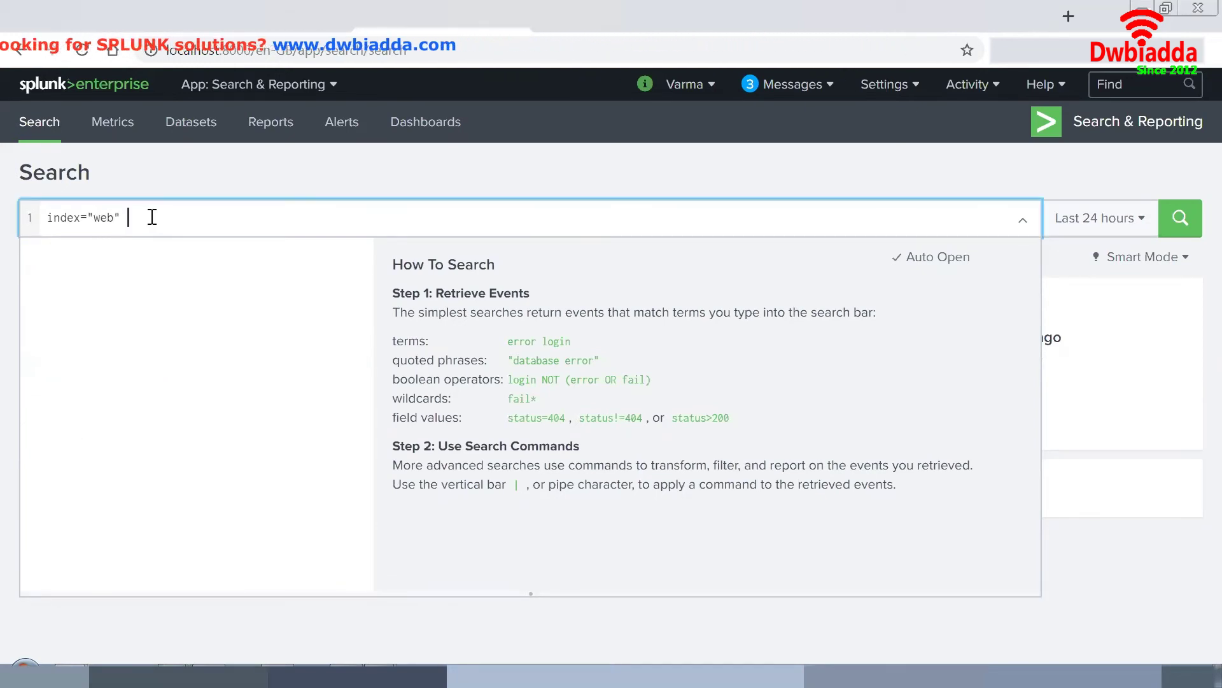
Run index="web" with the time range set to All time, giving 109,864 events.
click(1098, 219)
click(1037, 328)
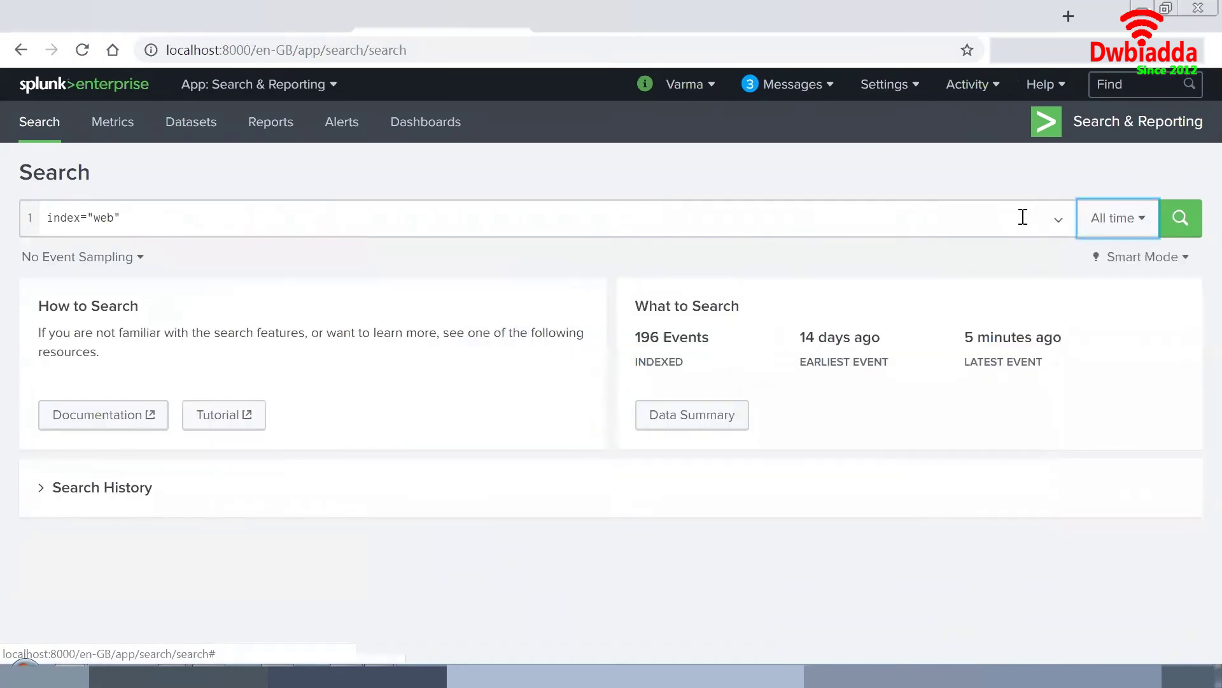
click(1184, 218)
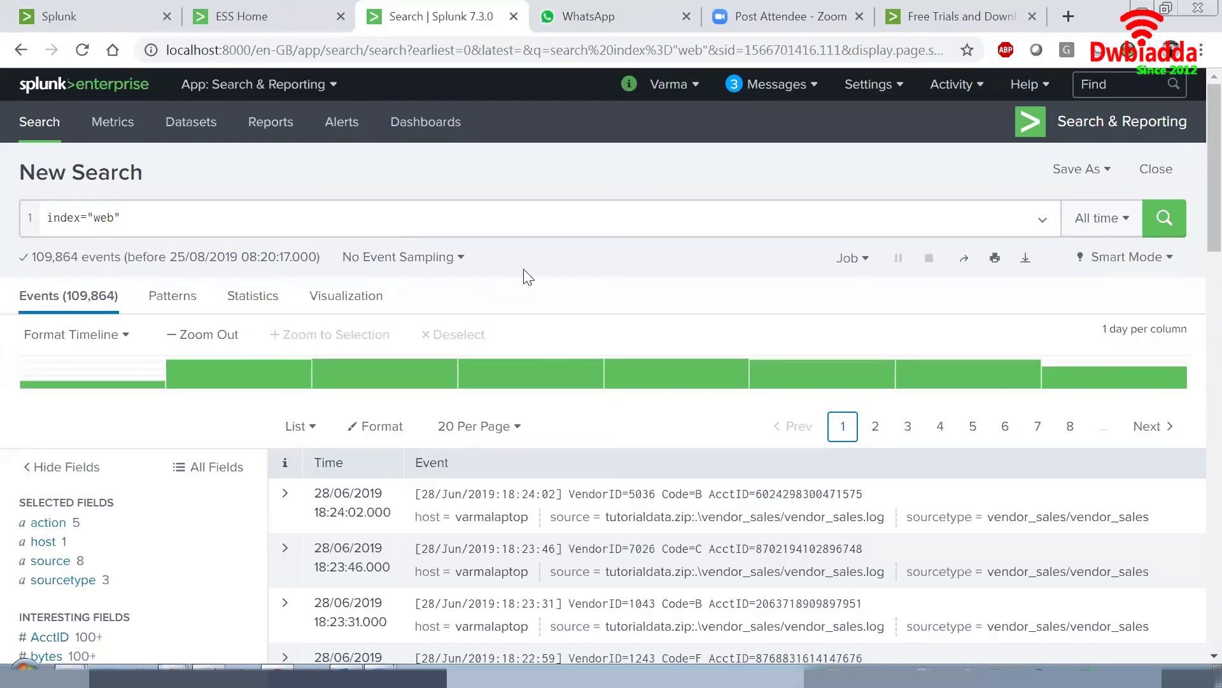
scroll(788, 219, down, 3)
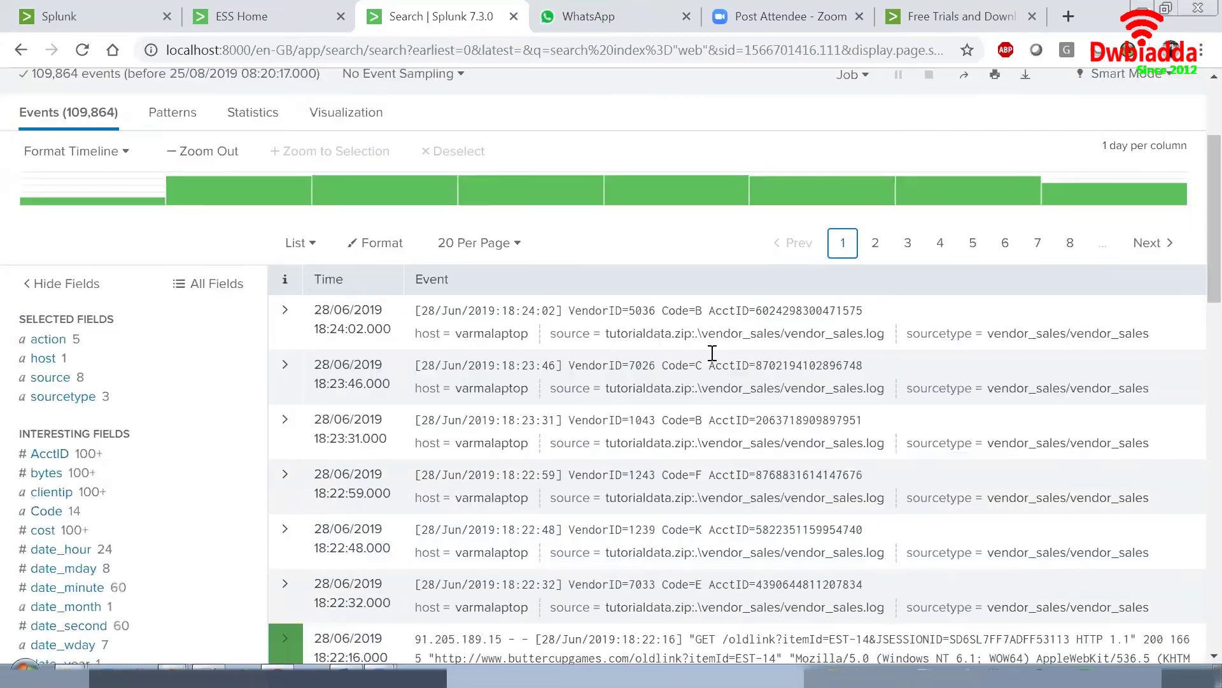
scroll(871, 195, down, 1)
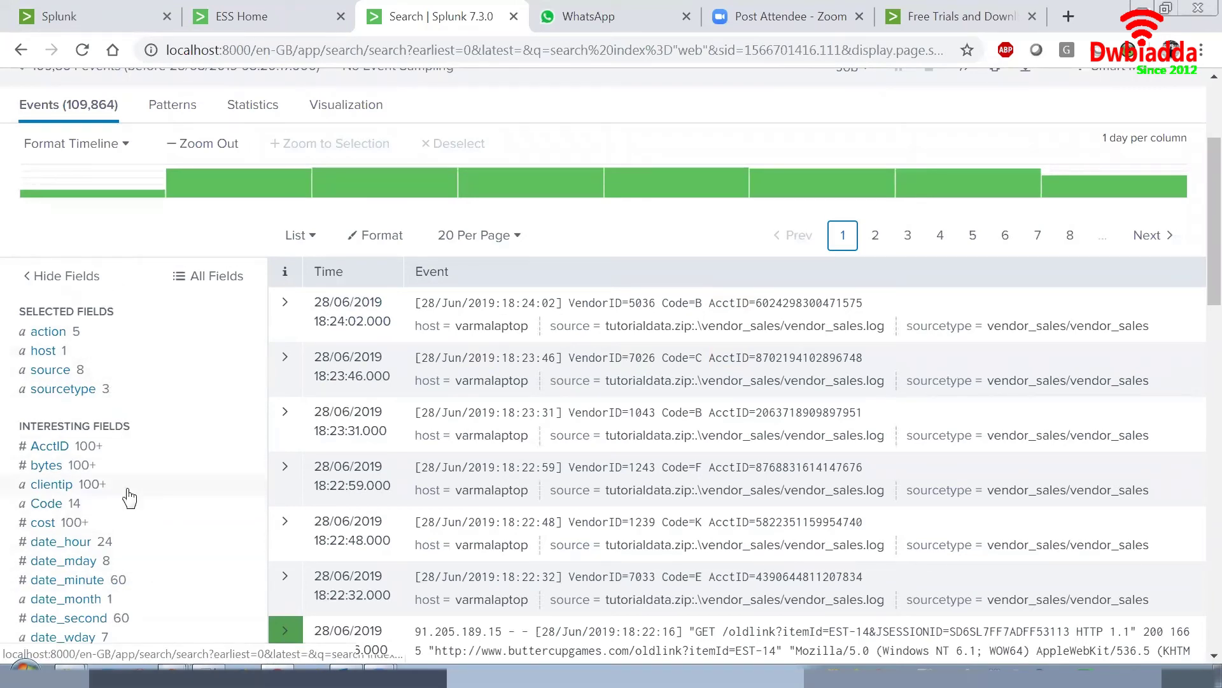
Expand the 18:22:16 access_combined_wcookie event to inspect its fields, then collapse it.
scroll(129, 499, down, 2)
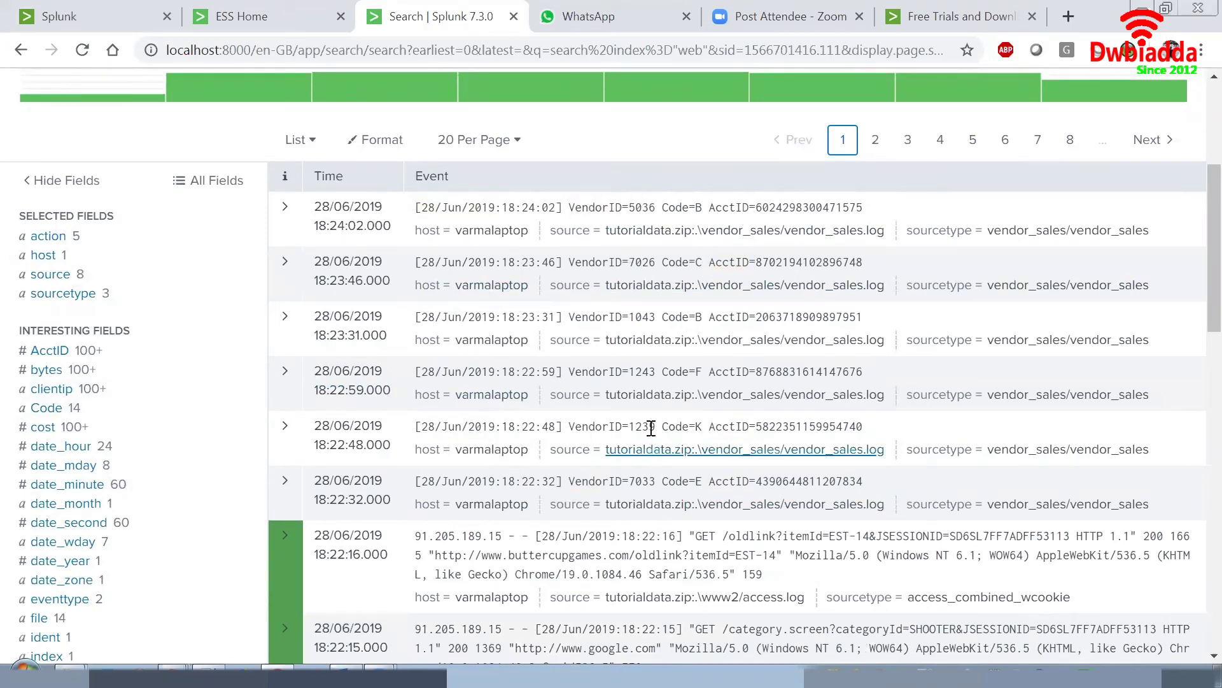
scroll(644, 423, down, 2)
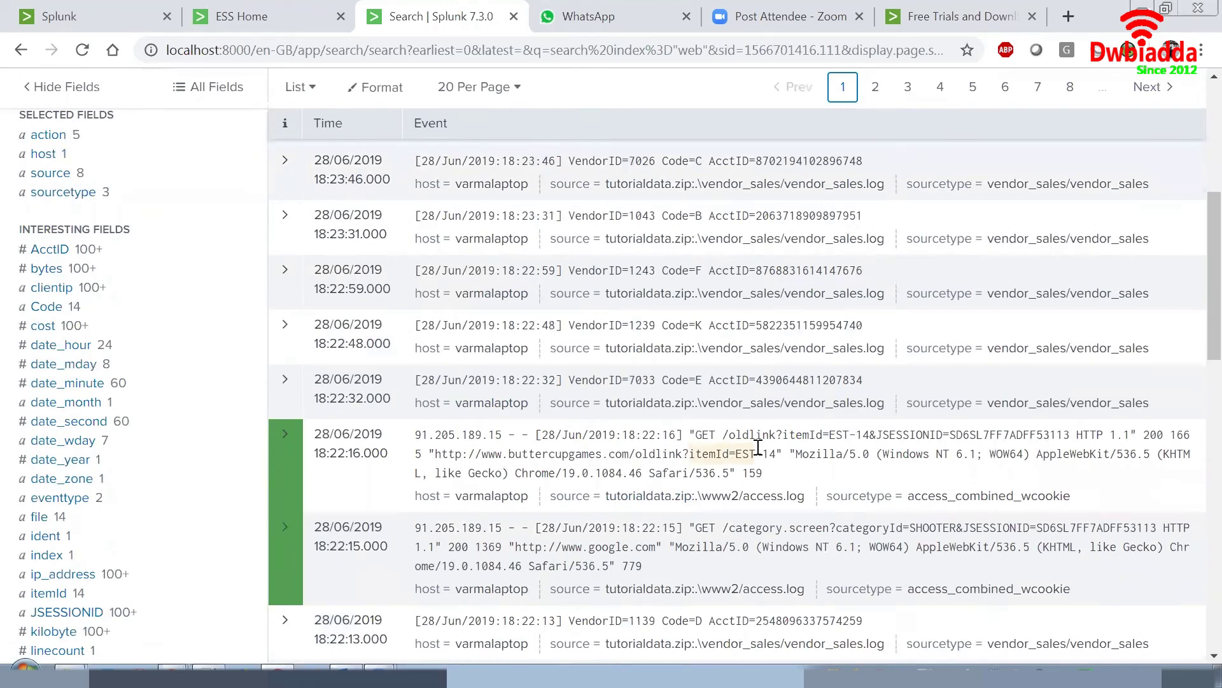
click(285, 439)
scroll(615, 281, down, 4)
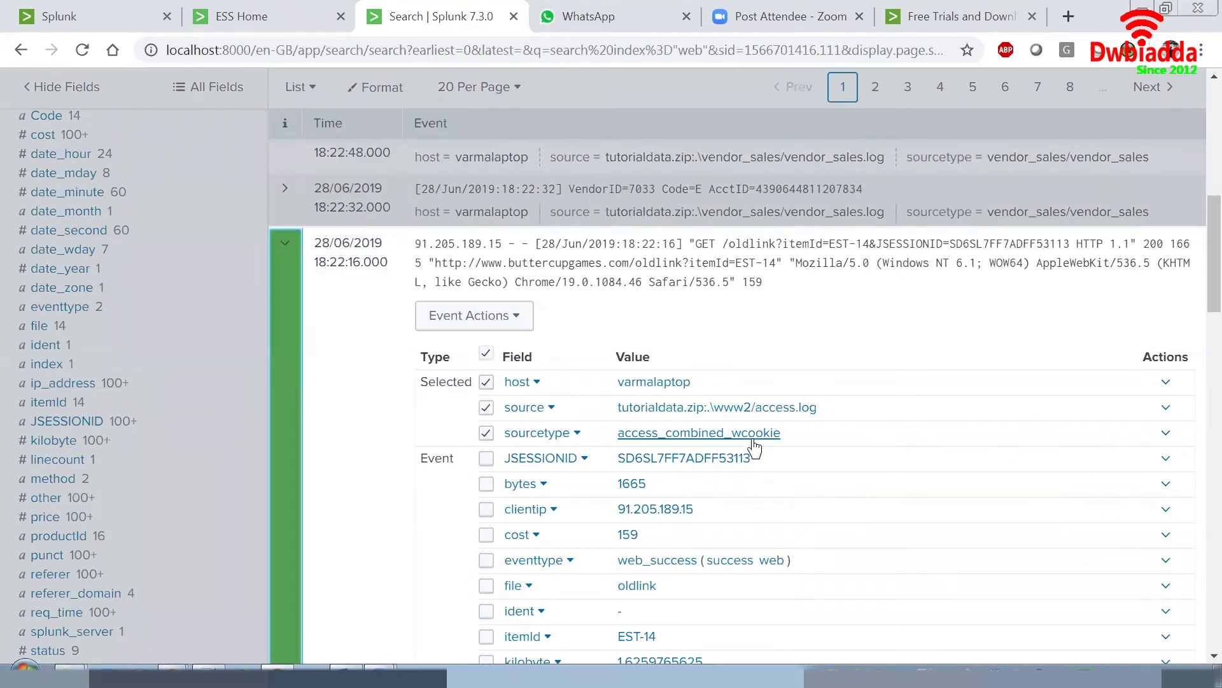
scroll(608, 376, down, 2)
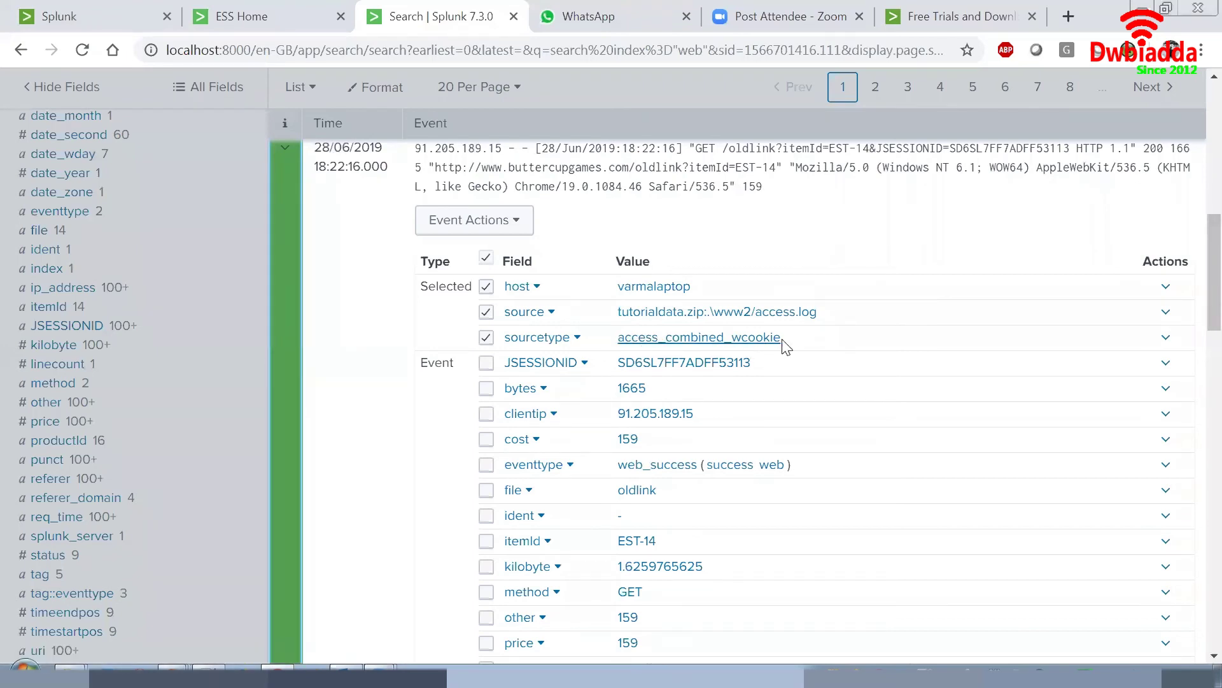
scroll(613, 224, up, 1)
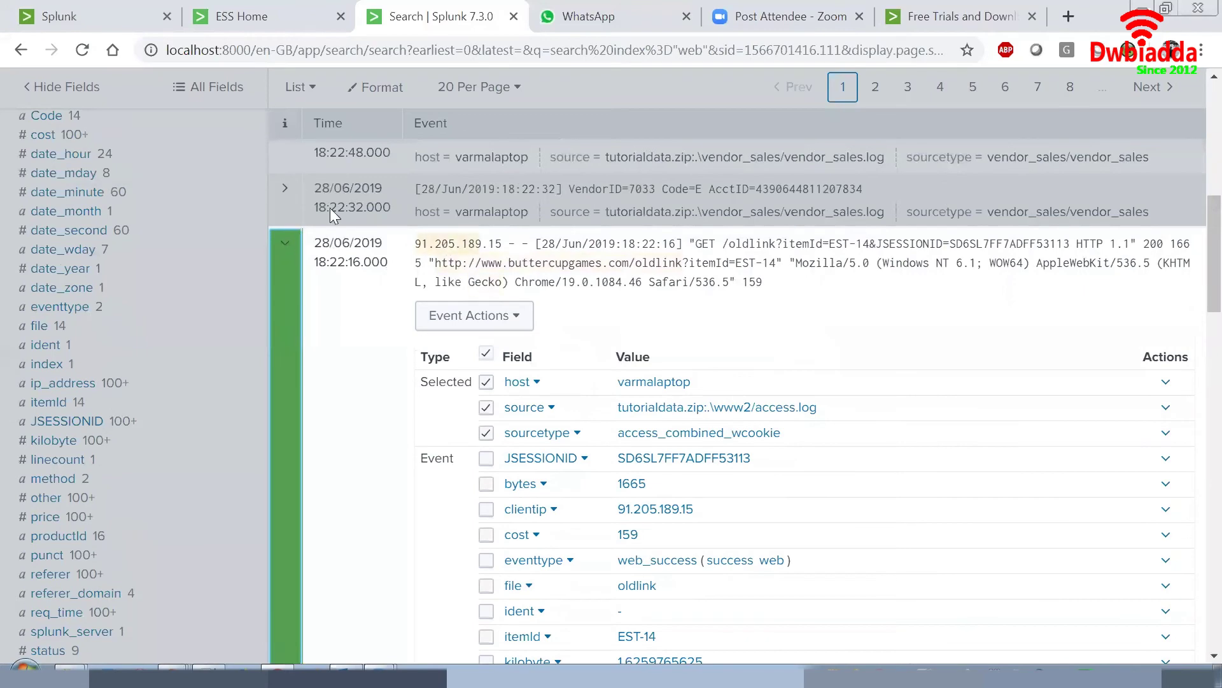
scroll(182, 279, up, 1)
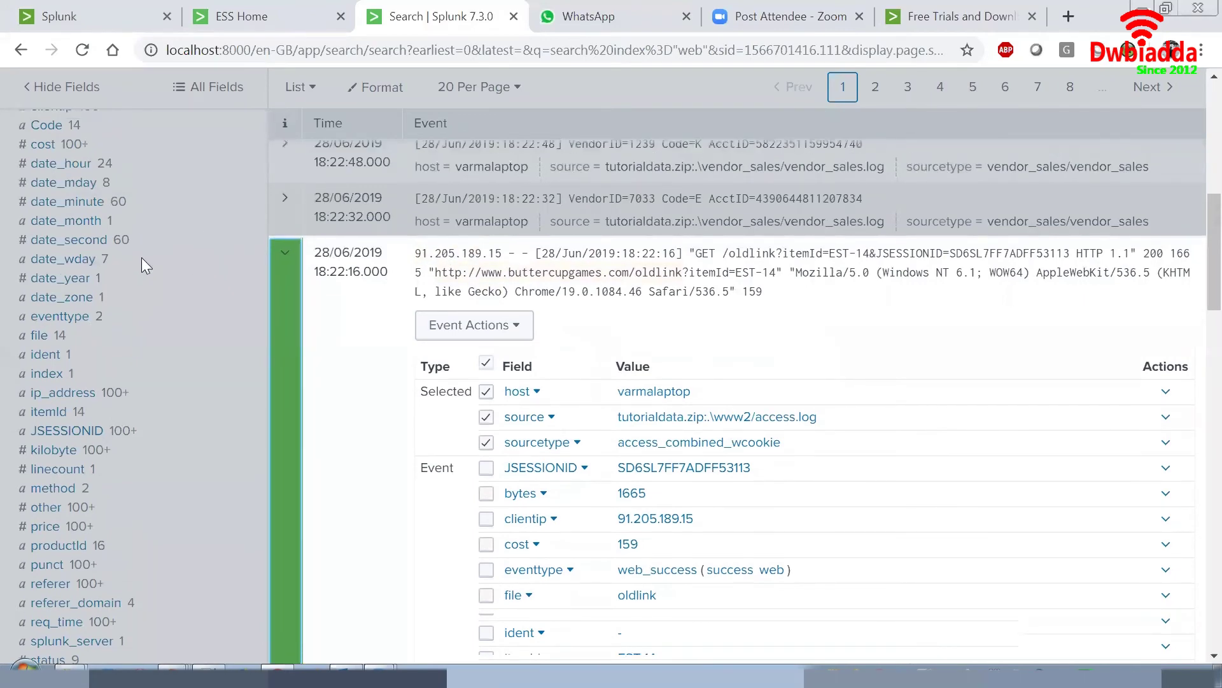
scroll(142, 256, up, 6)
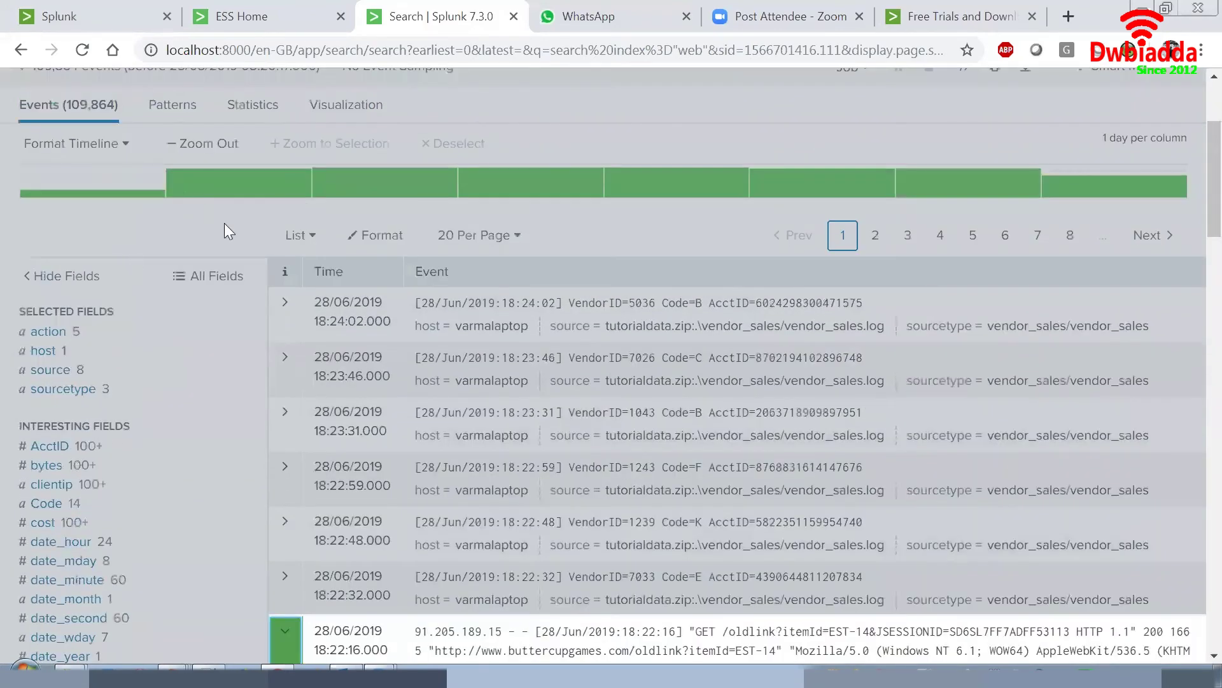
scroll(224, 223, up, 3)
scroll(82, 449, down, 5)
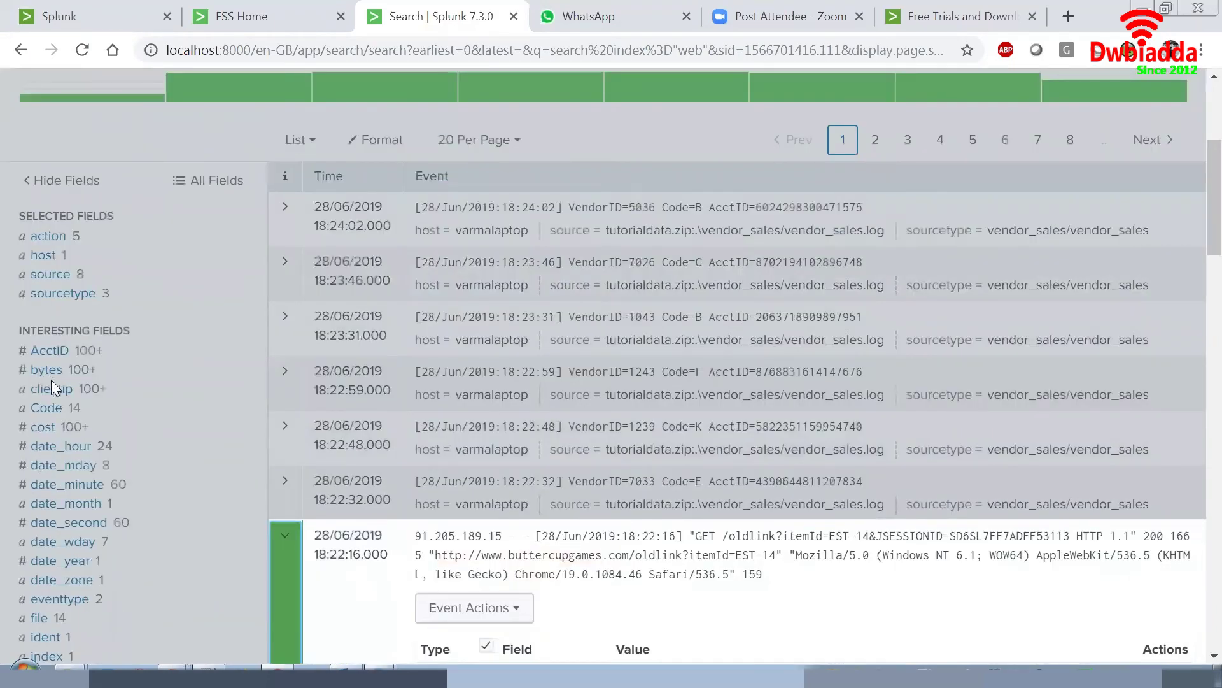
scroll(51, 382, down, 5)
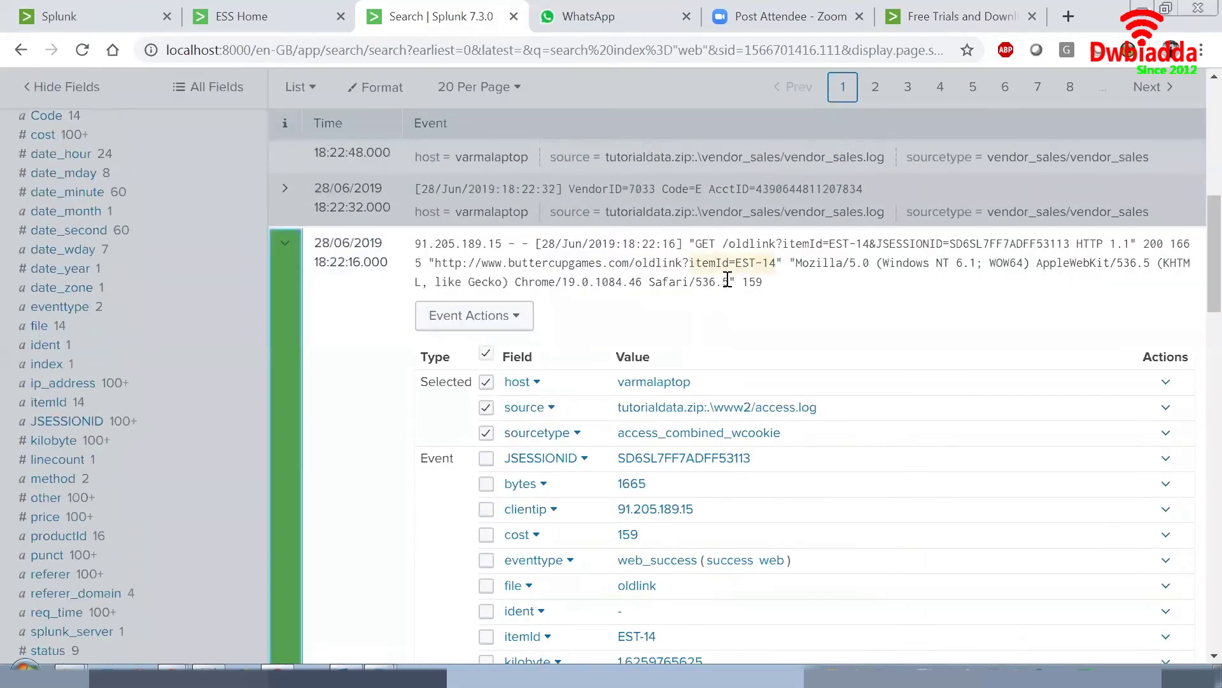
click(285, 248)
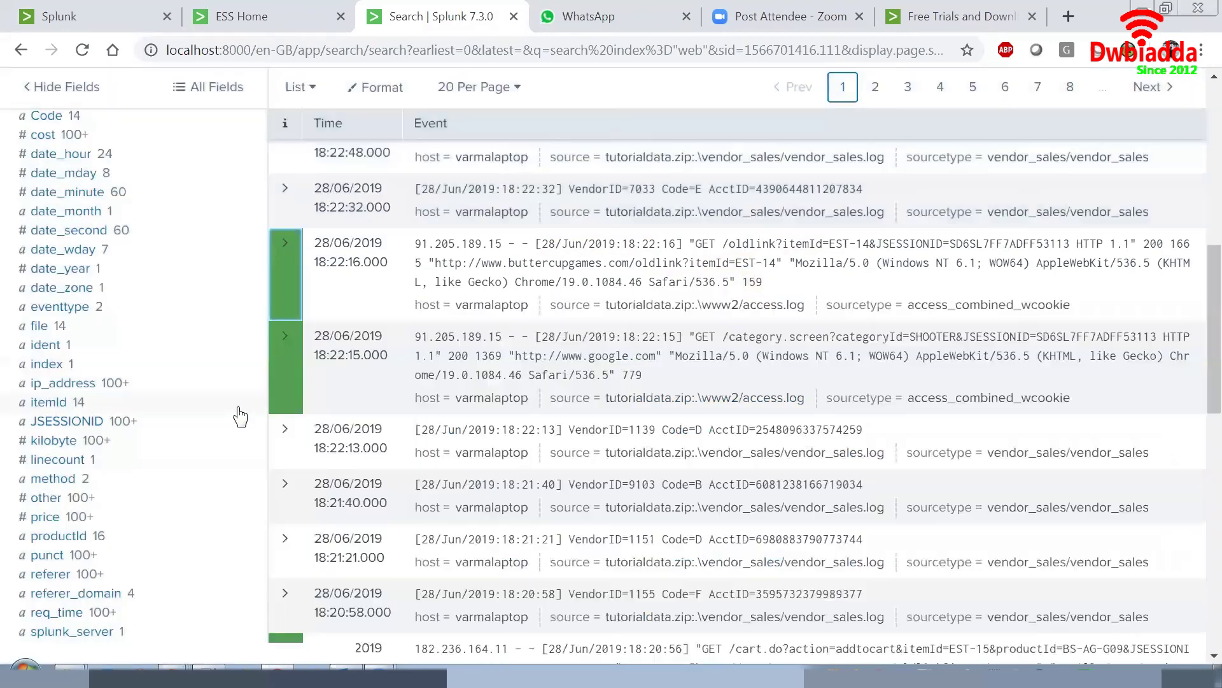
Filter on file="cart.do" from the file field summary and scroll through the 12,653 results.
click(190, 327)
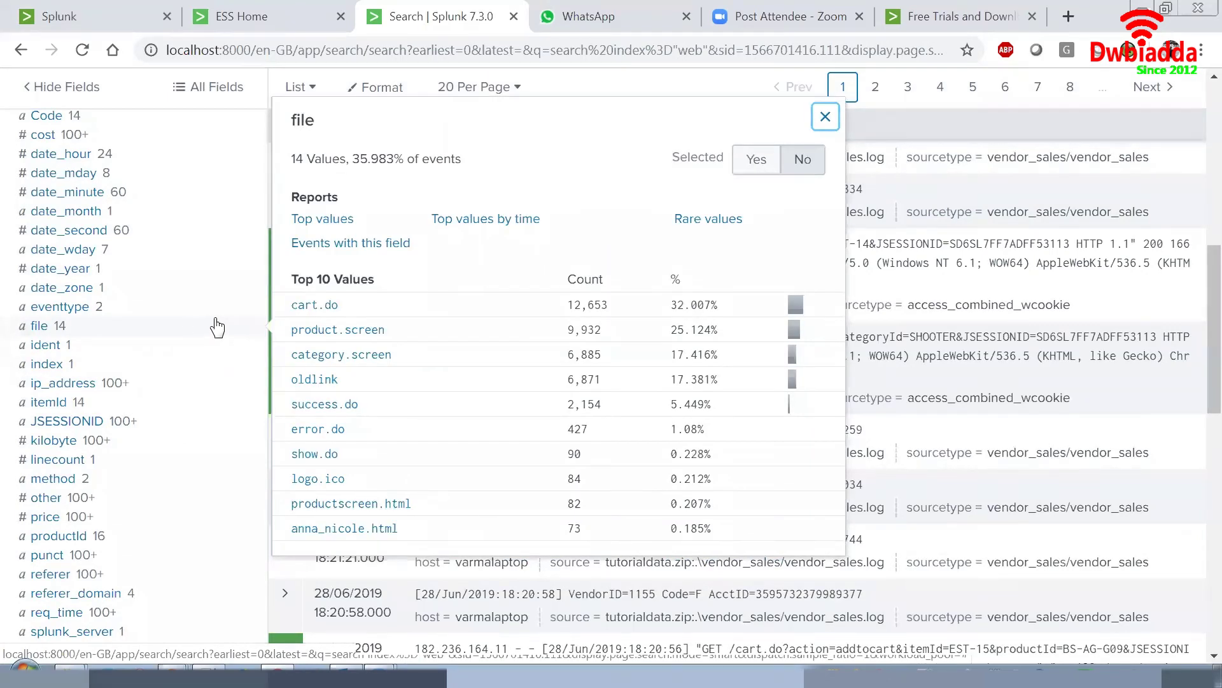
click(301, 308)
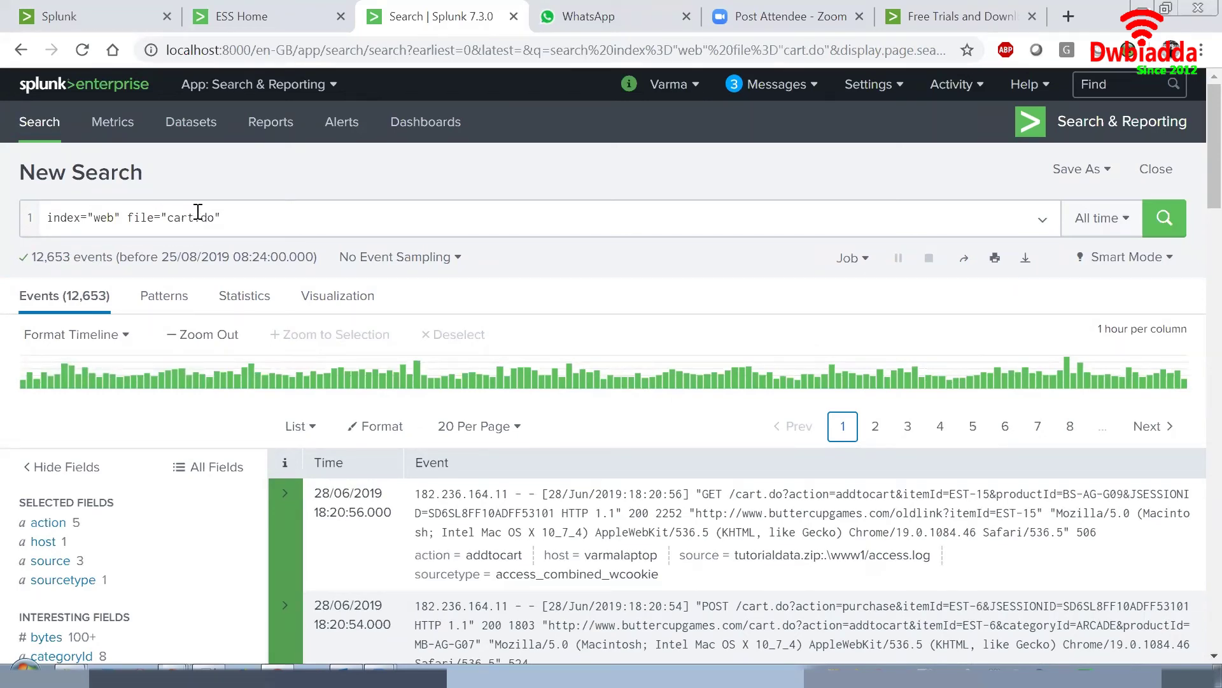
scroll(747, 374, down, 1)
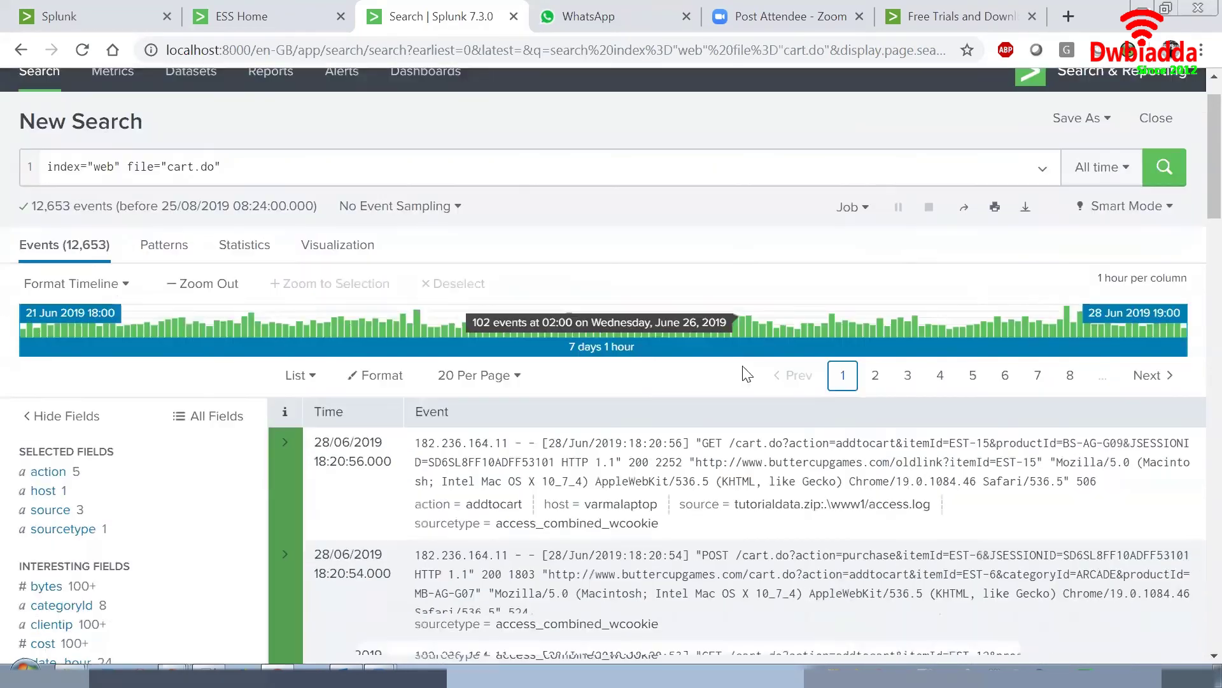
scroll(888, 381, down, 15)
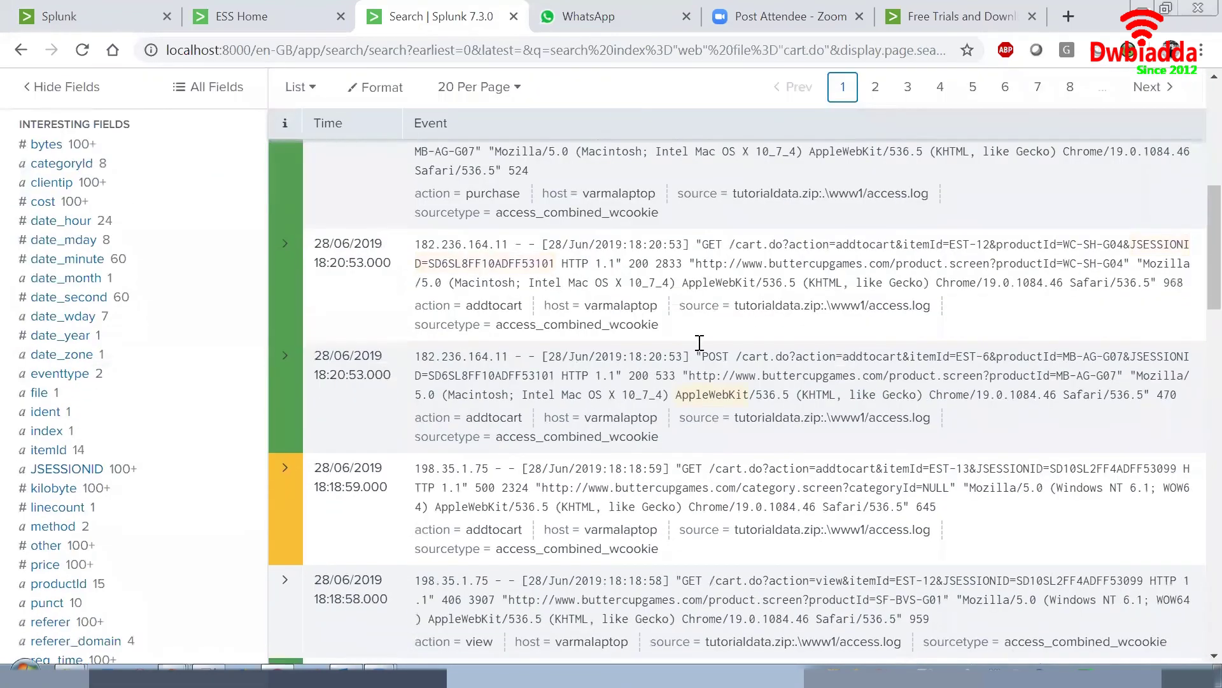
scroll(674, 367, up, 10)
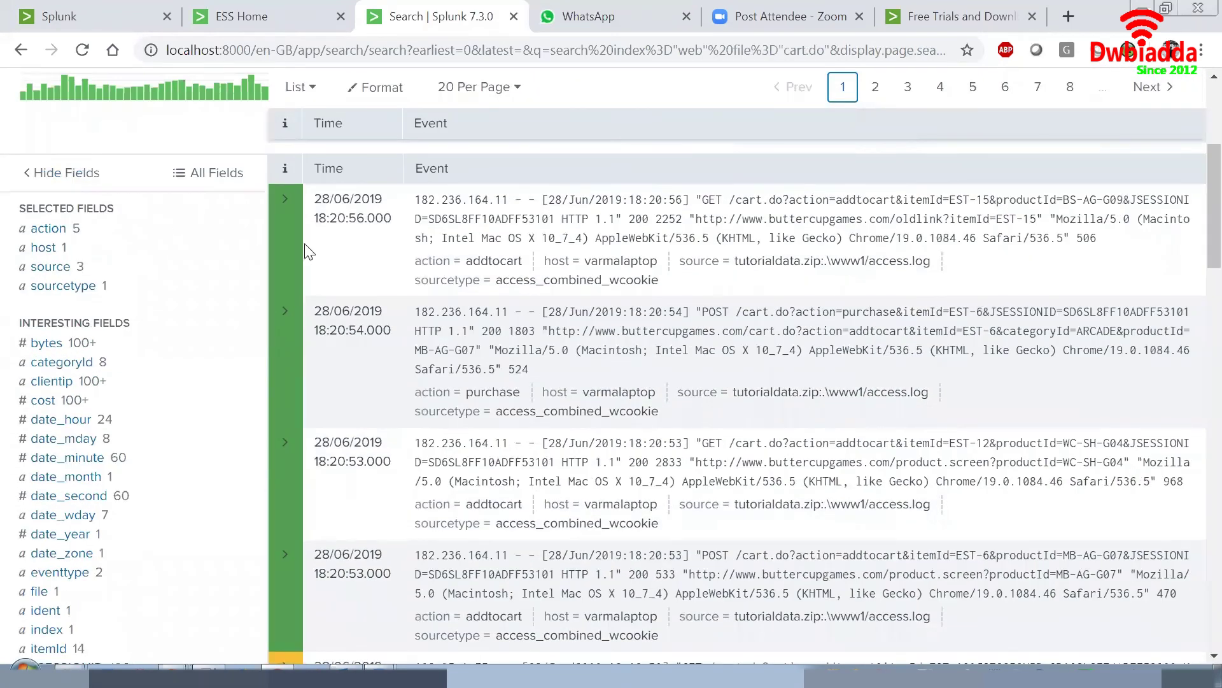
scroll(305, 251, up, 5)
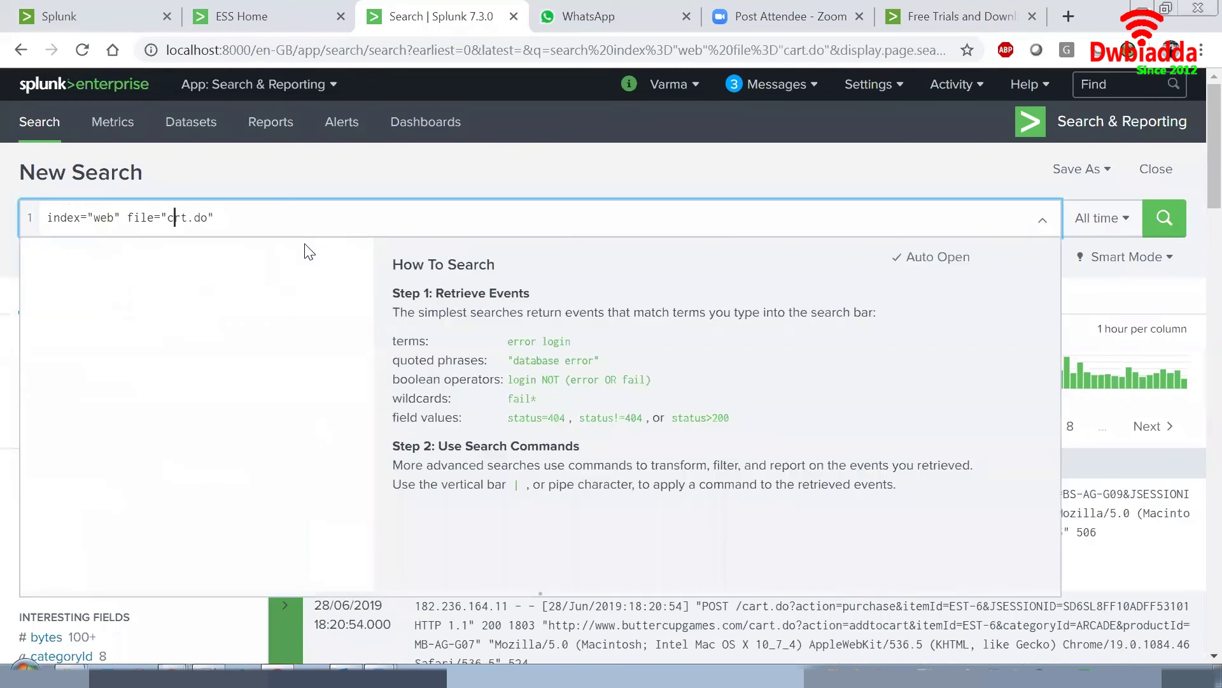
Search with the value cArt.do, try the field name as fIle, then restore it to file.
text(A)
key(Return)
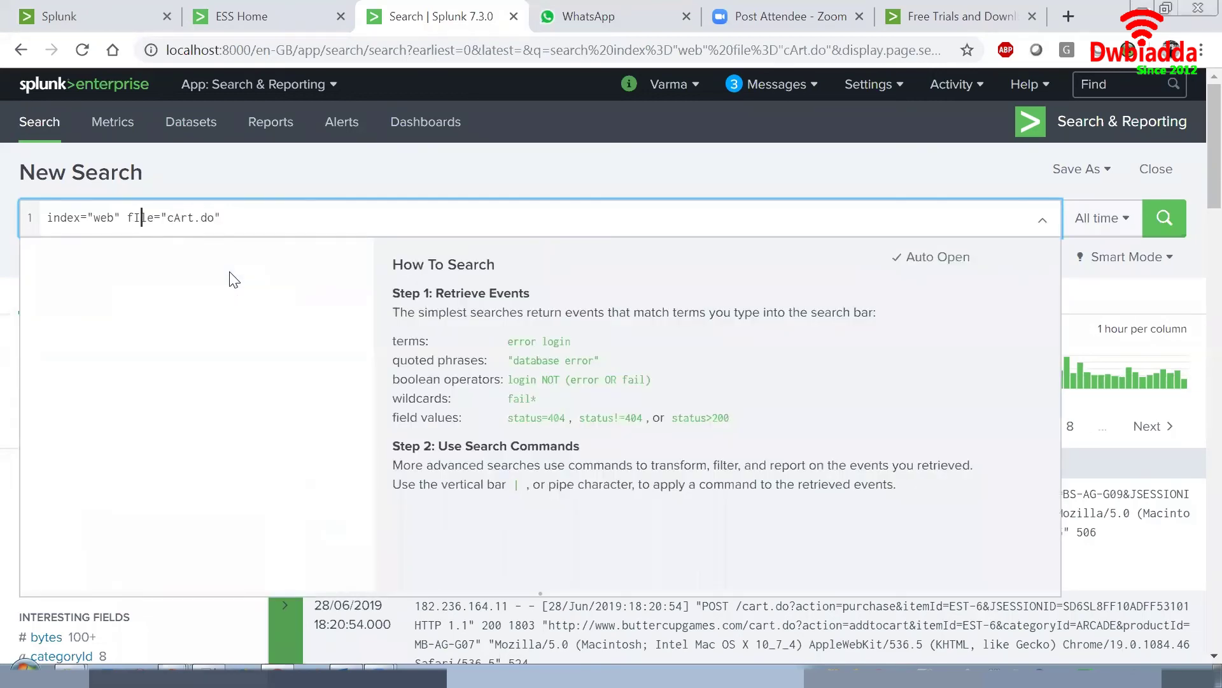
key(Return)
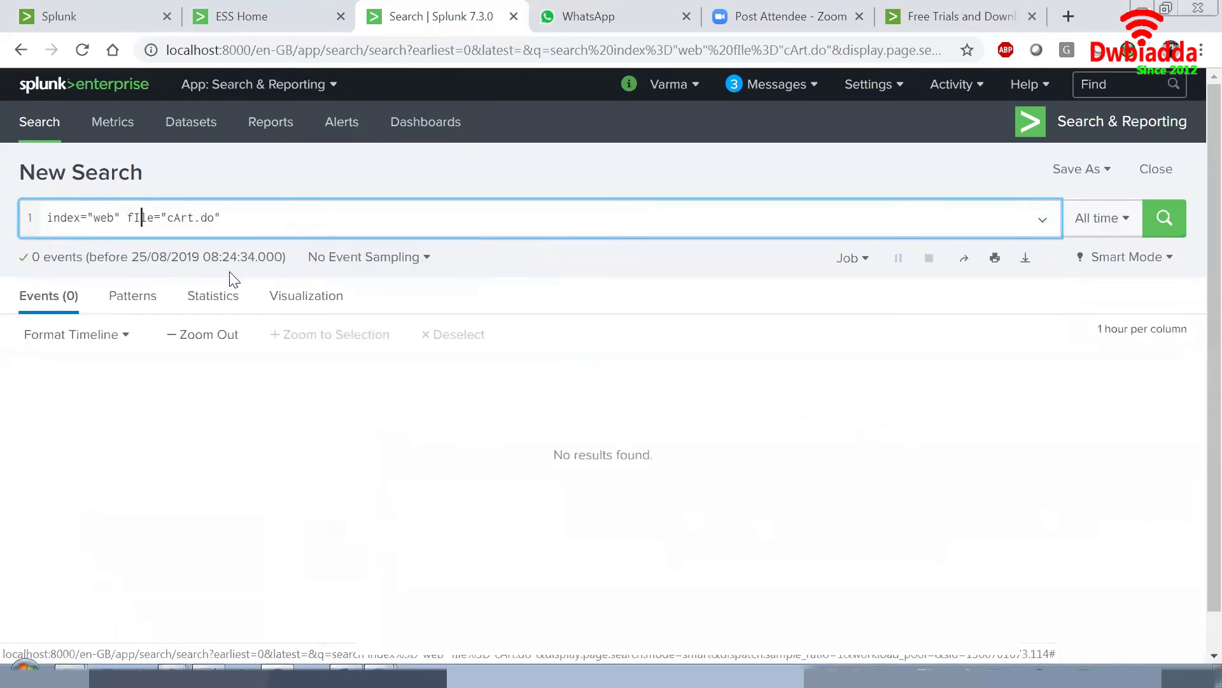
key(BackSpace)
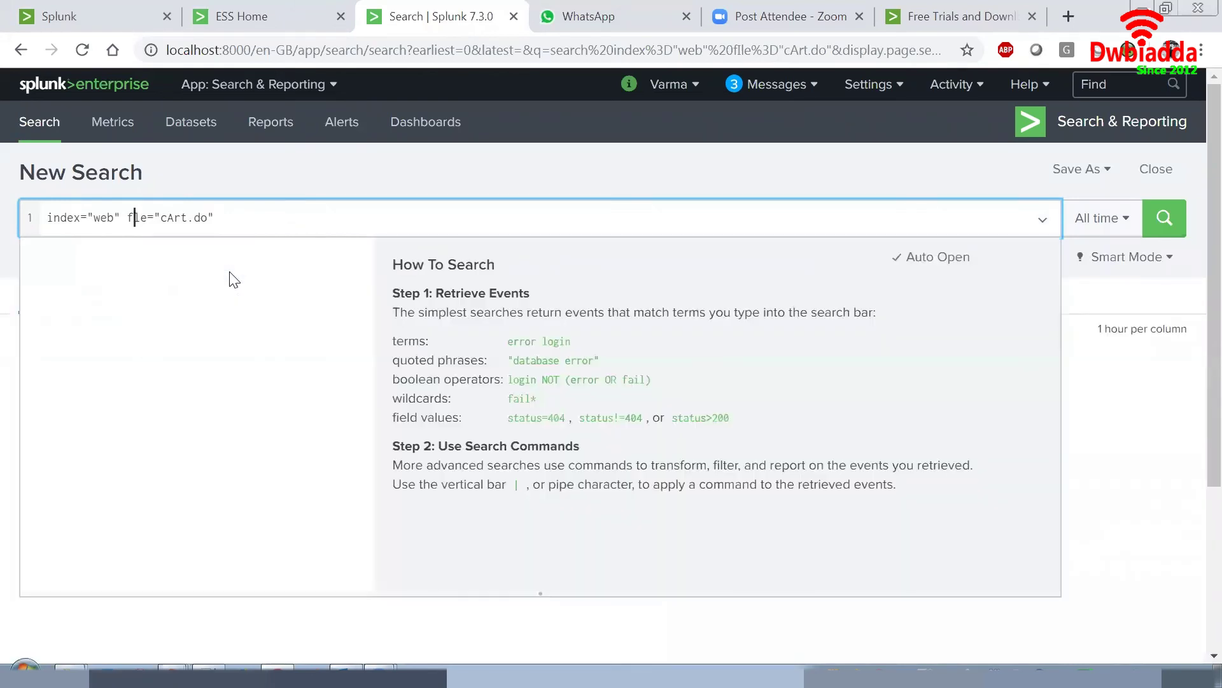
text(I)
key(BackSpace)
text(i)
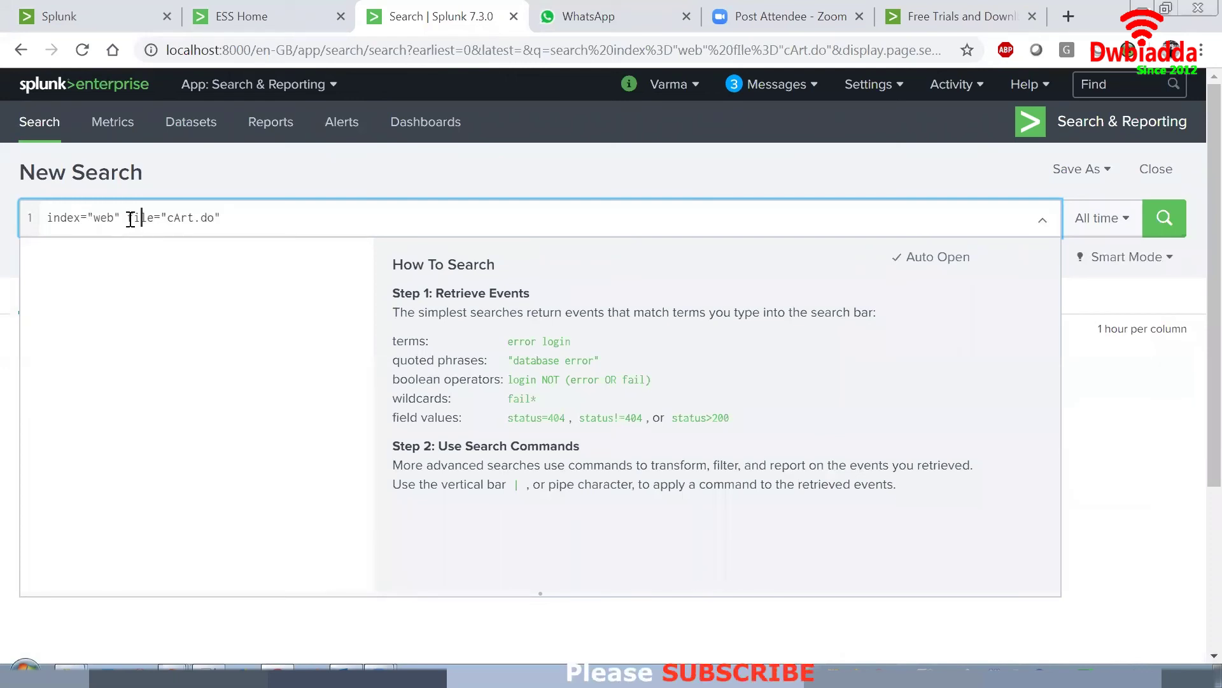
Rerun index="web" file="cArt.do", confirming the same 12,653 events are returned.
drag(128, 218, 155, 218)
drag(160, 217, 228, 217)
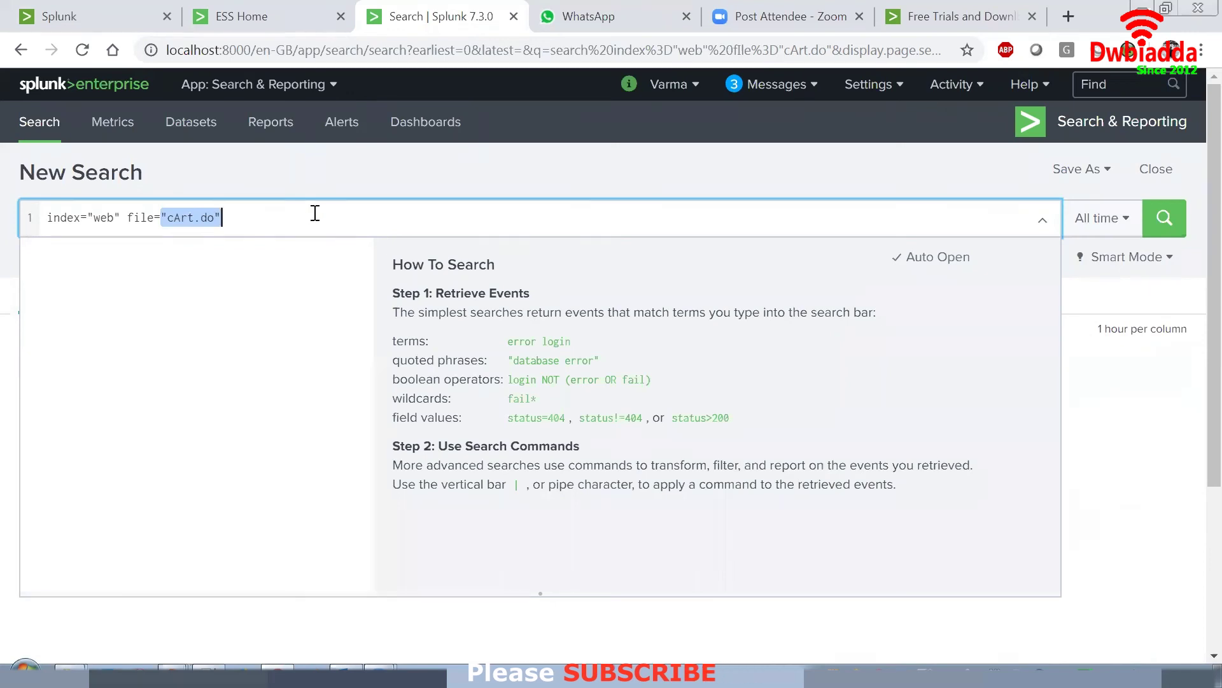
click(1177, 229)
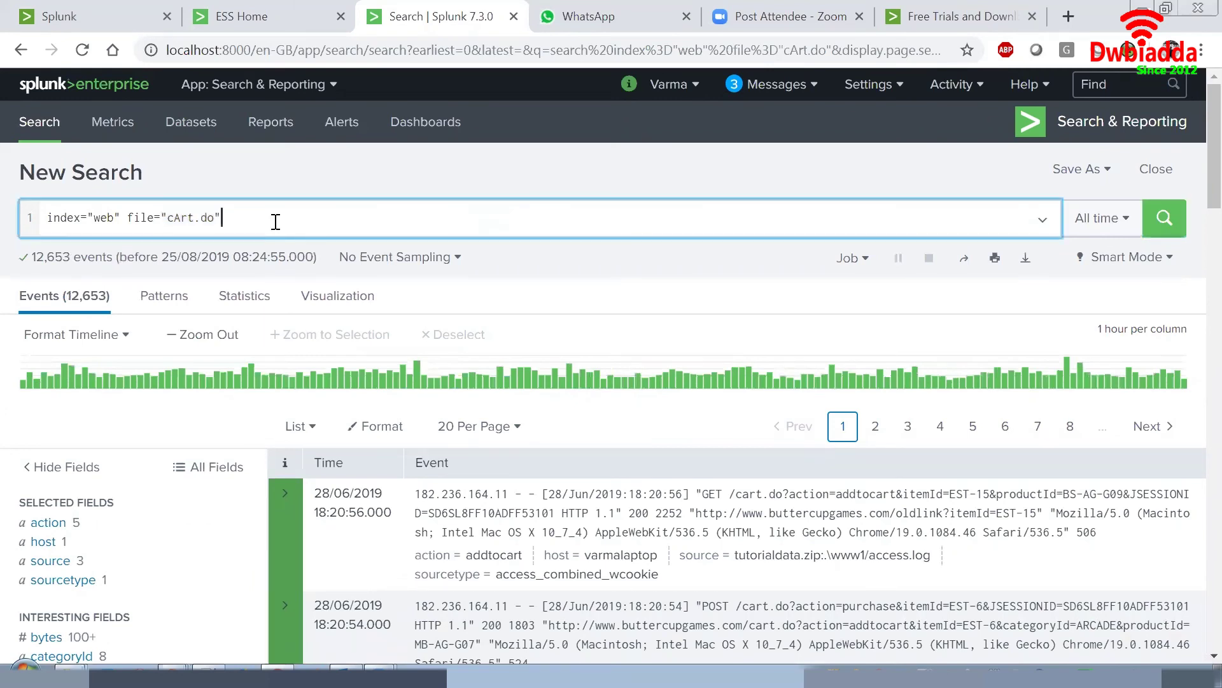
drag(273, 218, 87, 219)
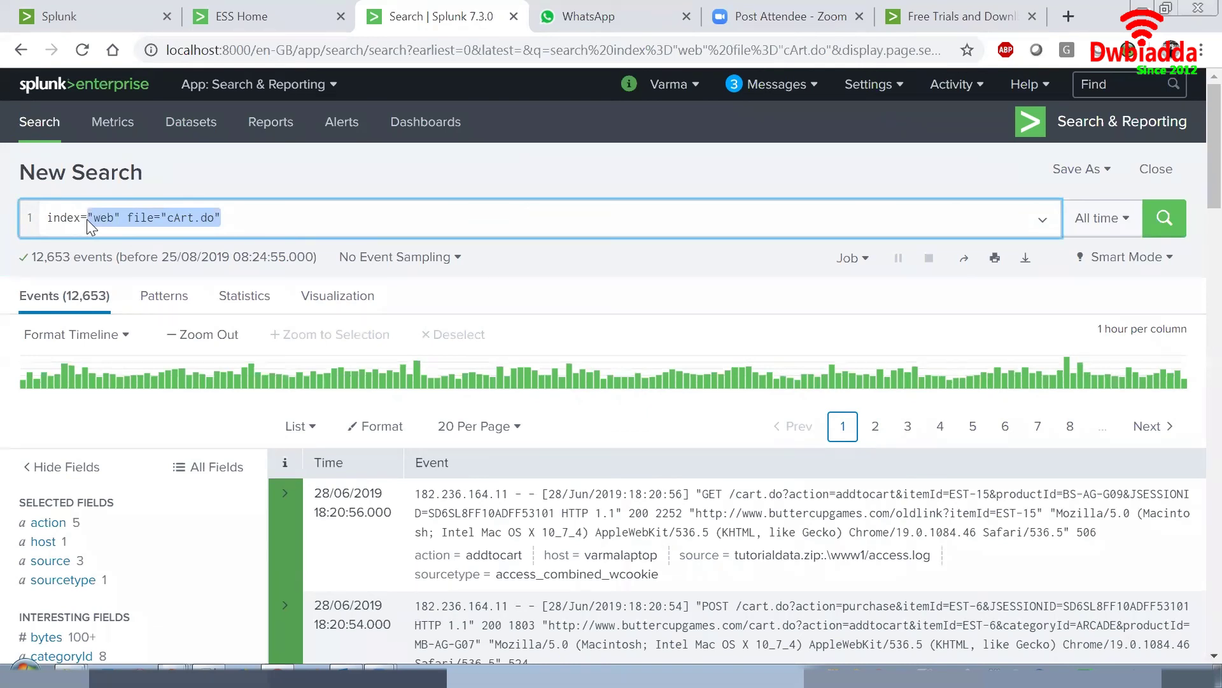
Run index=* across all indexes and finalize the search early at 193,227 events.
text(*)
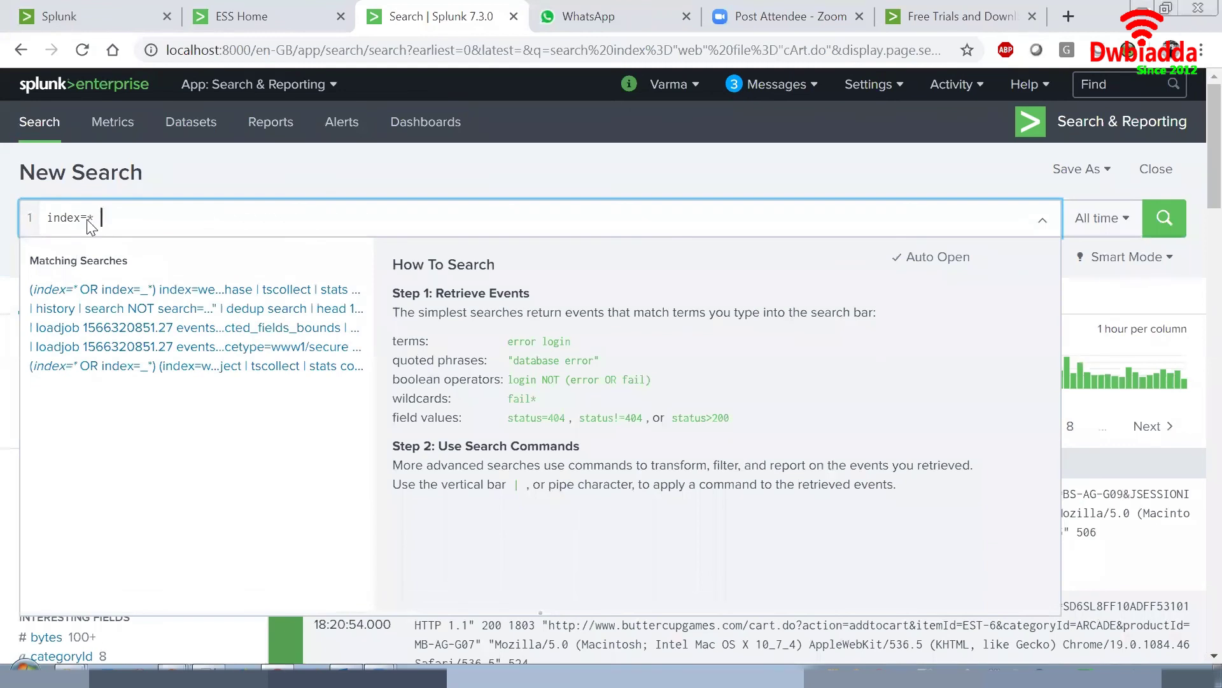
key(Return)
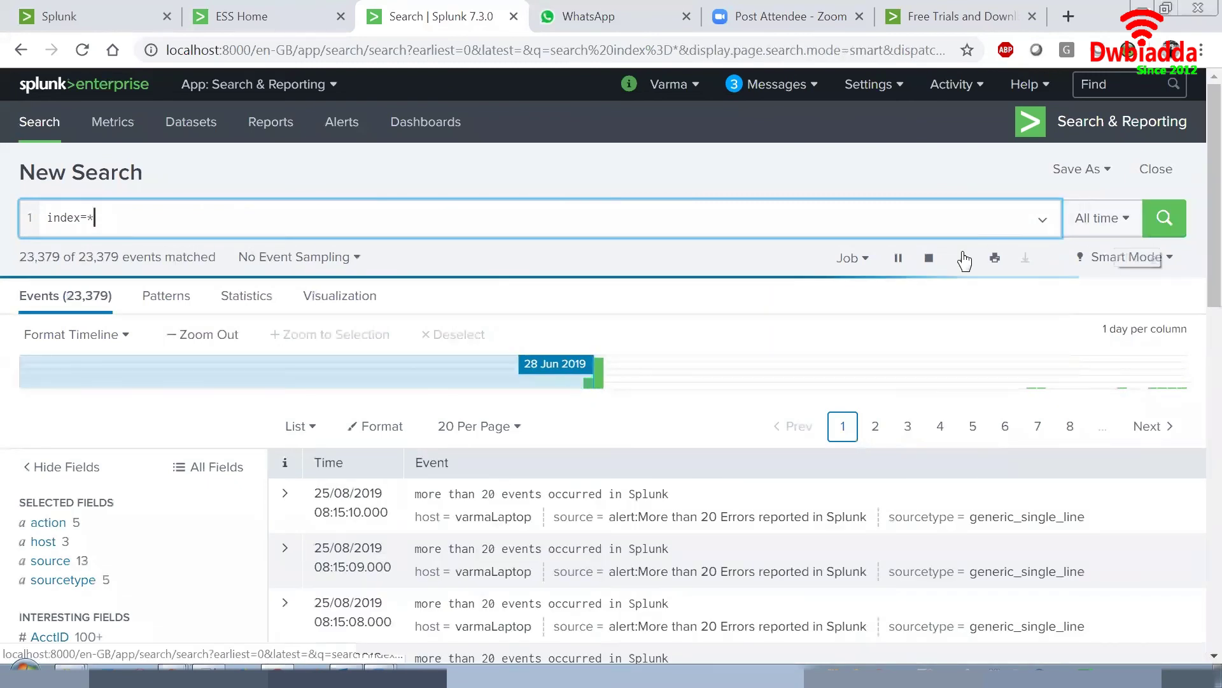
click(929, 258)
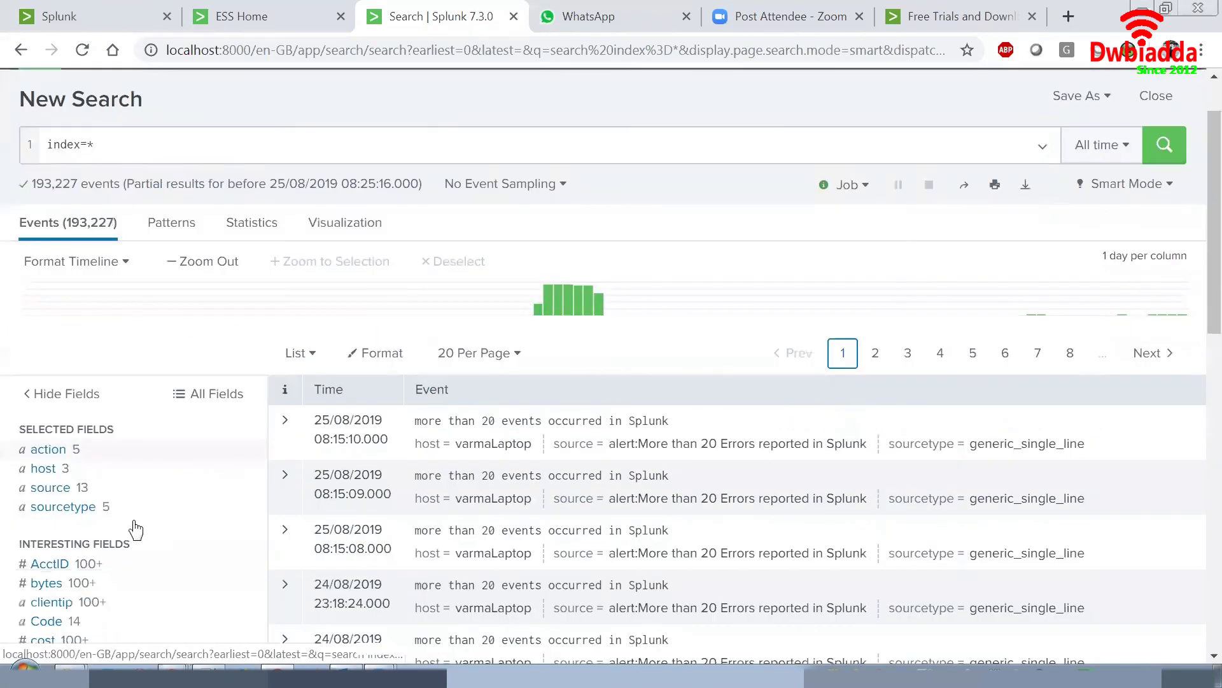
Show the index field's six values, mostly training and web, from the fields sidebar.
scroll(133, 527, down, 3)
scroll(133, 528, down, 5)
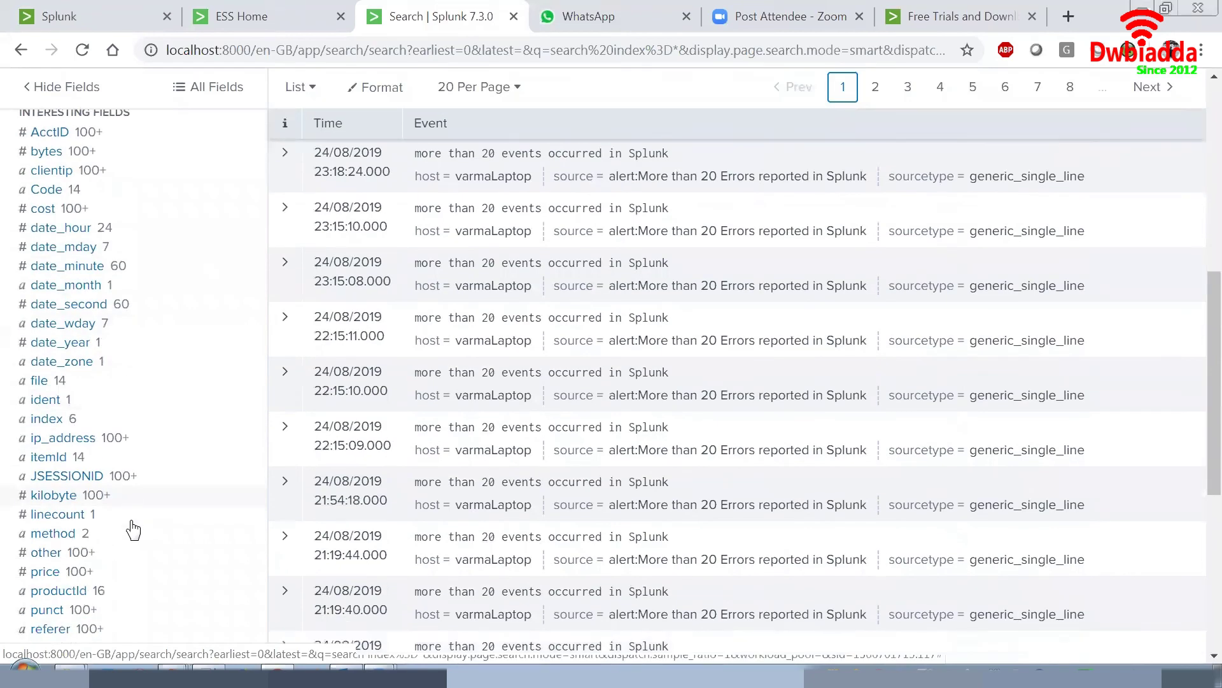
scroll(132, 528, down, 2)
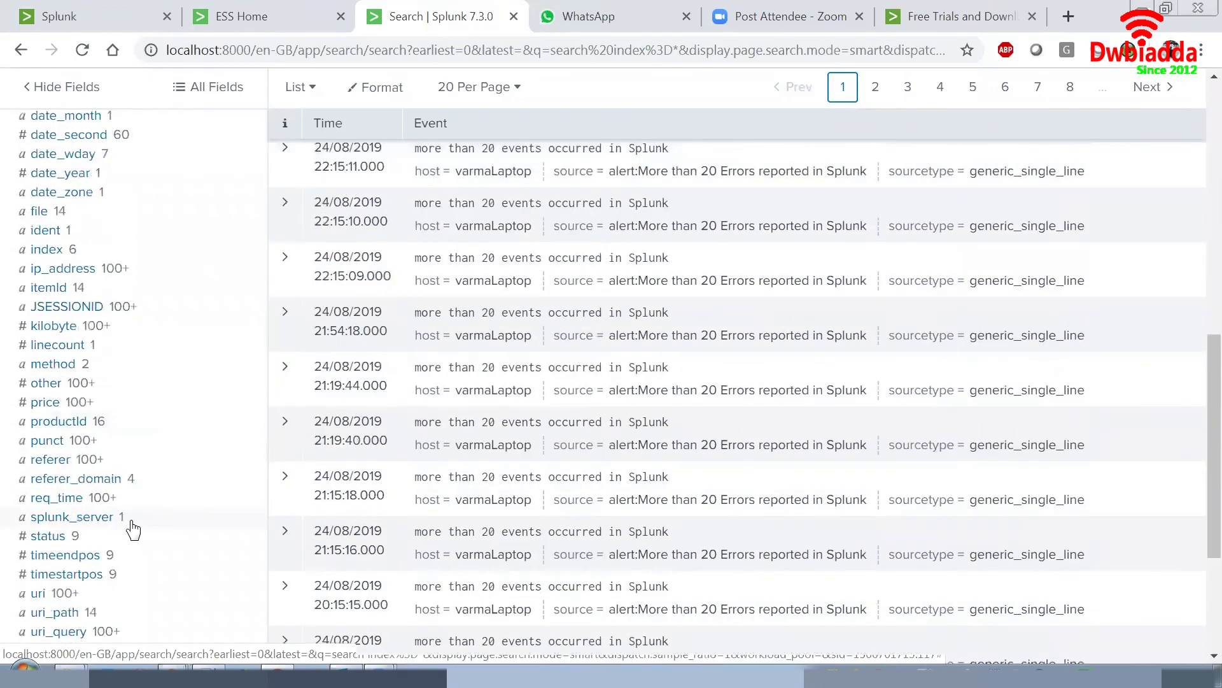
click(95, 252)
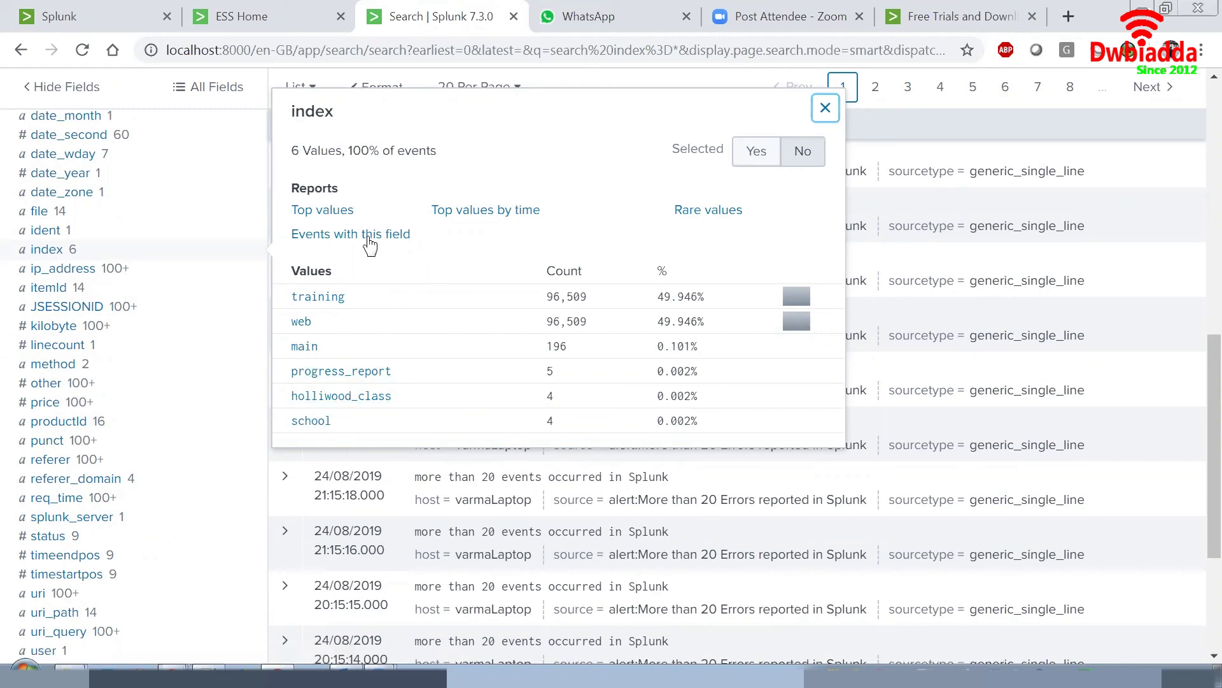
scroll(399, 428, up, 3)
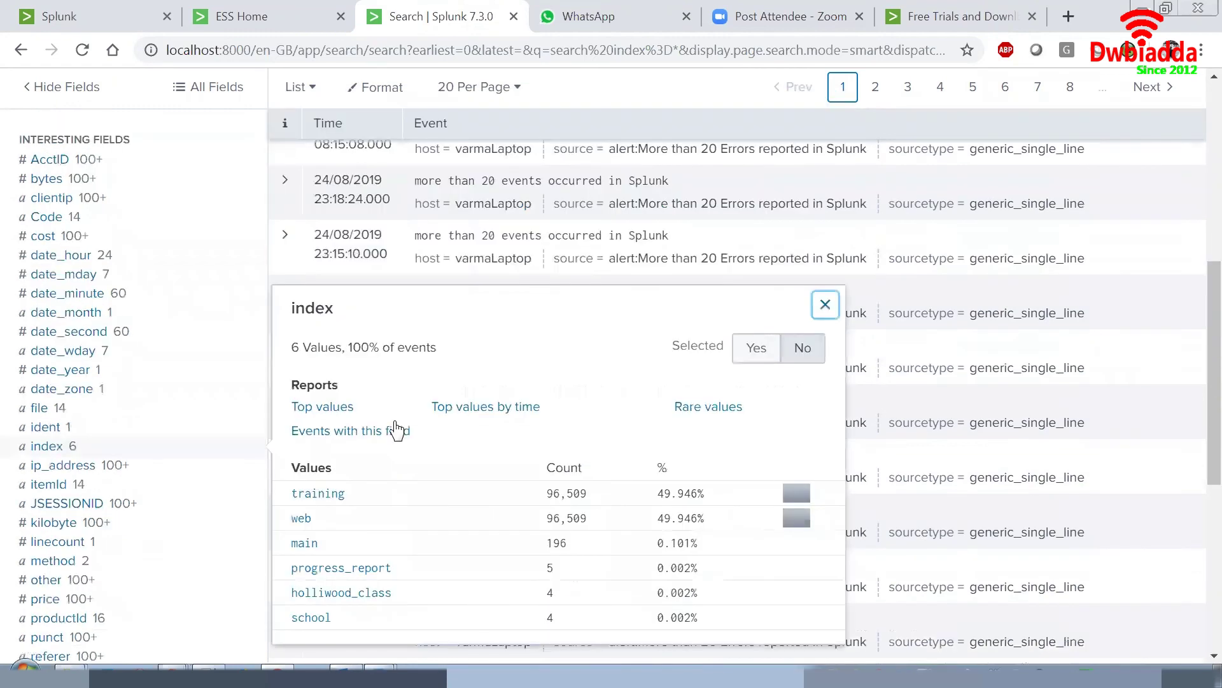
click(396, 429)
click(87, 205)
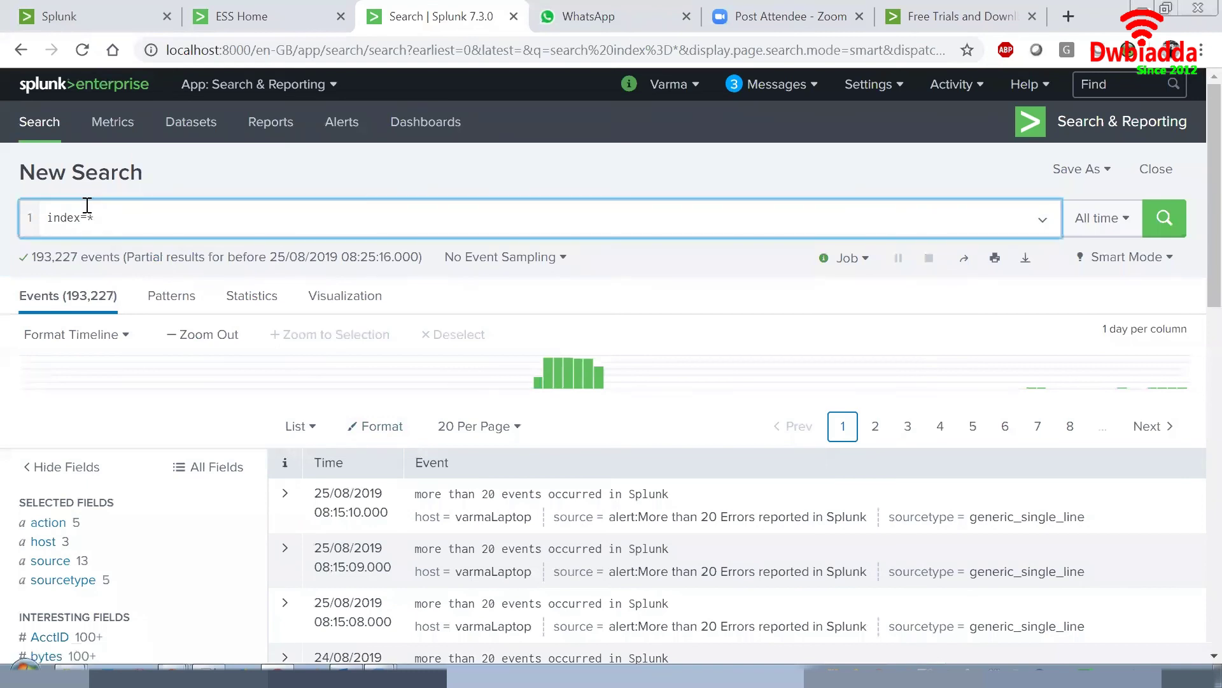
Change the query to index=main and run it over All time.
key(BackSpace)
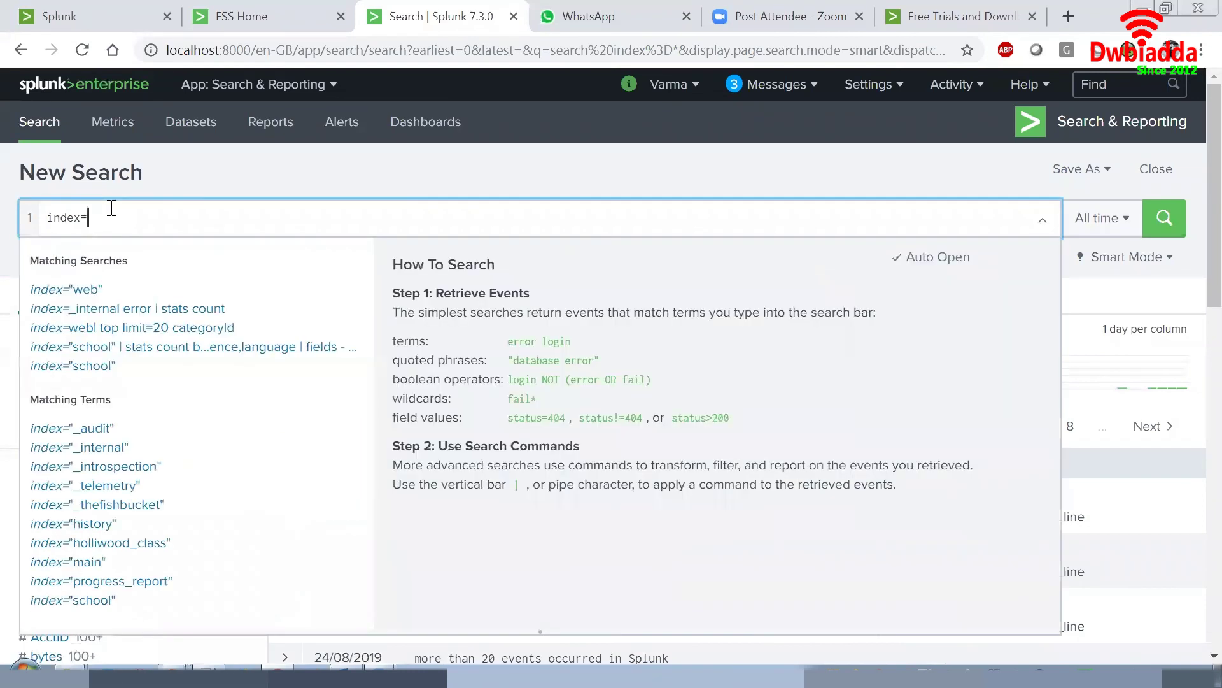
text(main)
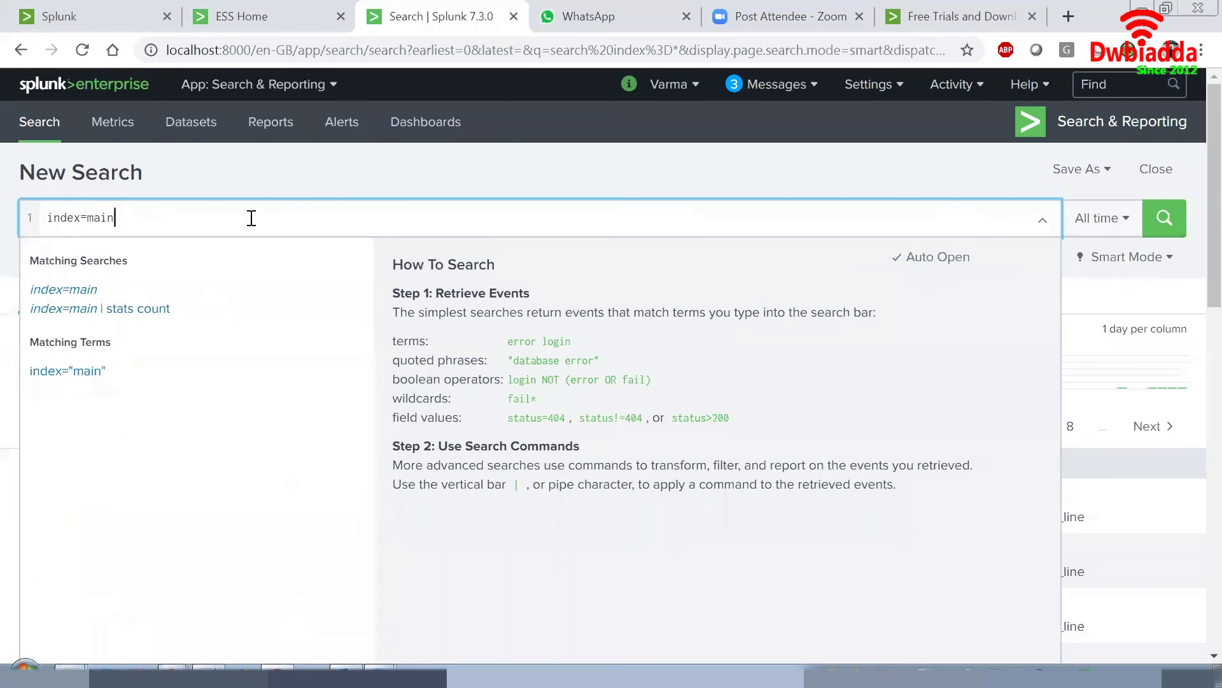
click(1164, 218)
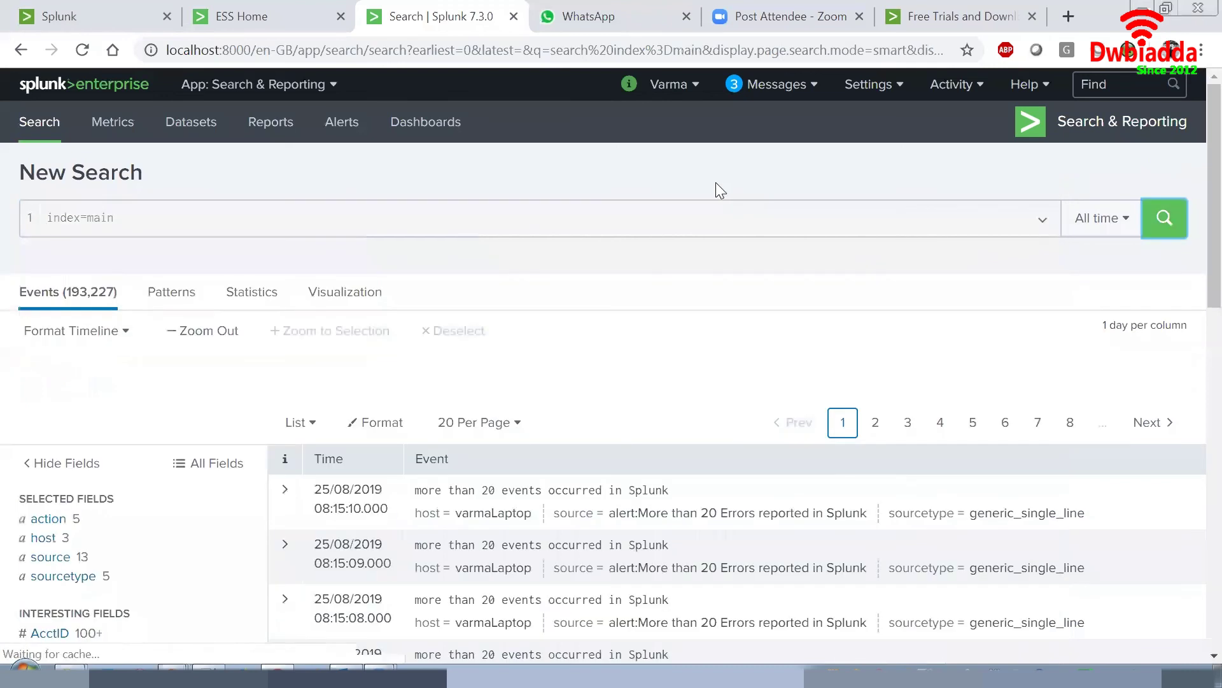